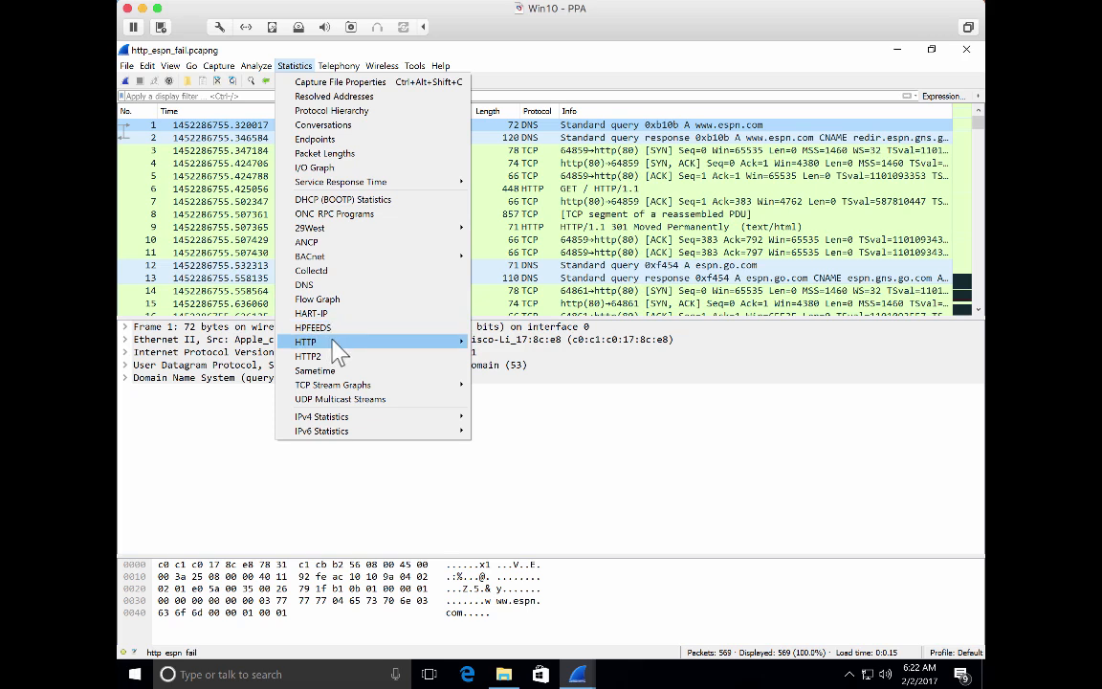
Open the HTTP Packet Counter statistics for the capture and move the window over the packet list.
mouse_move(361, 344)
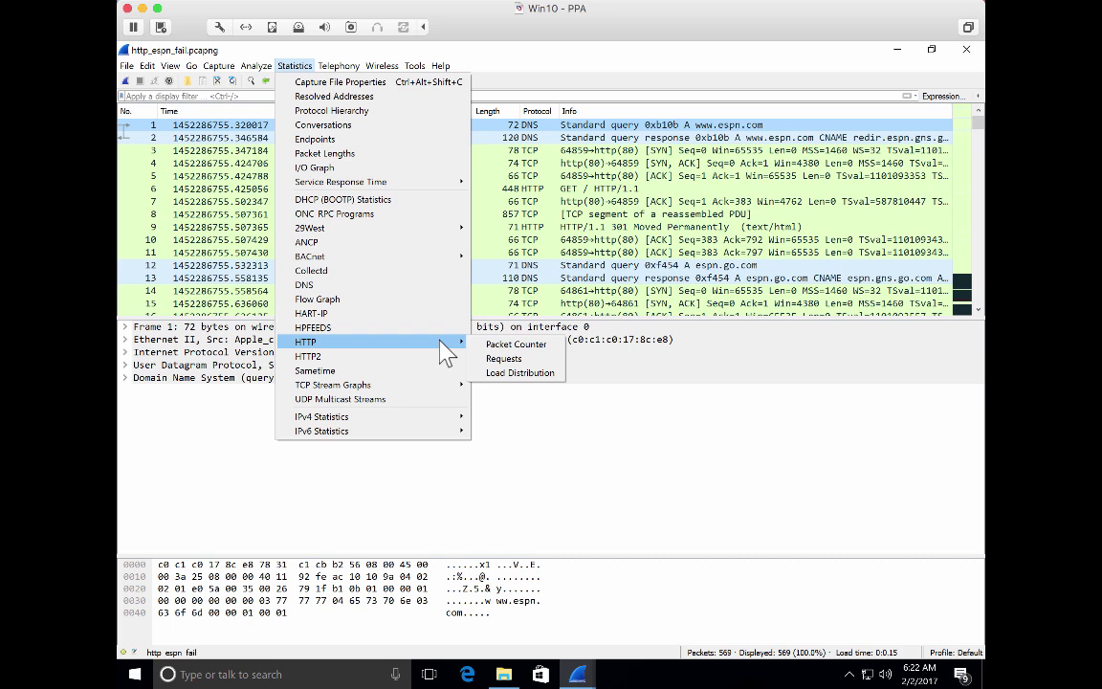
left_click(551, 346)
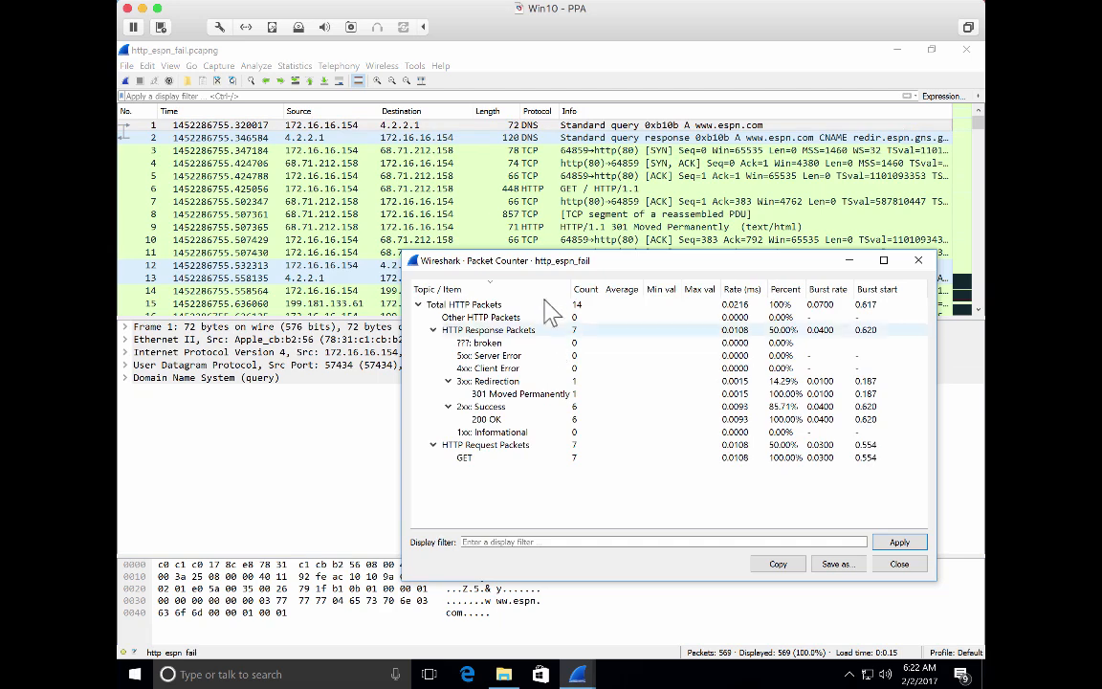
left_click(617, 258)
left_click_drag(616, 258, 468, 182)
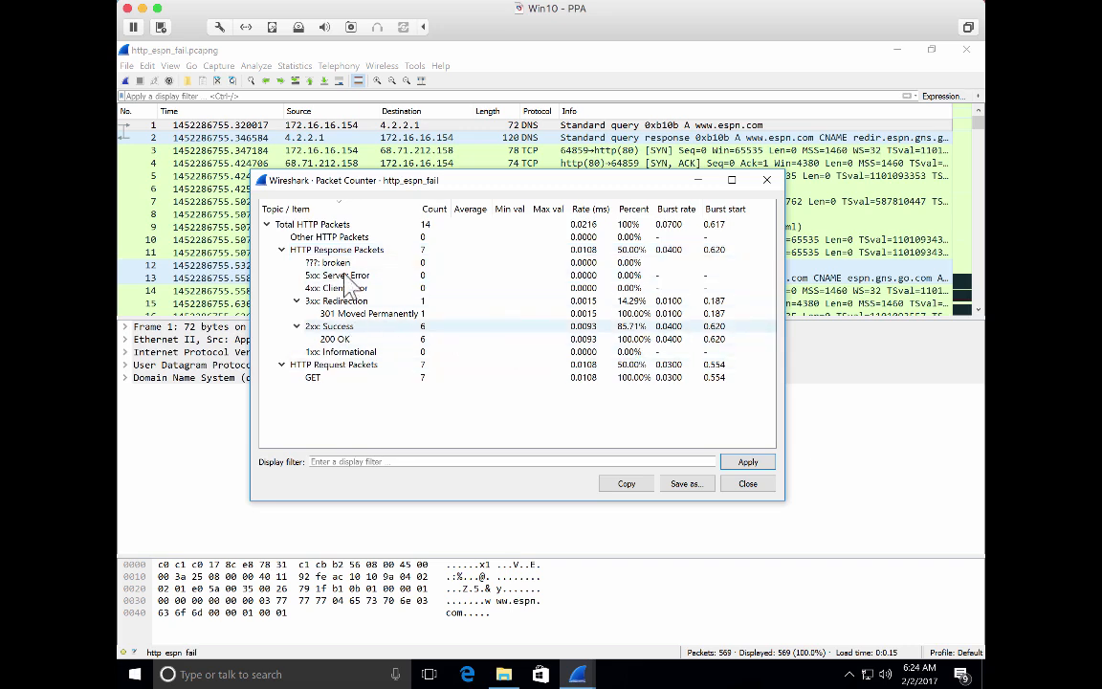
Examine the HTTP Request Packets and HTTP Response Packets groups one at a time in the packet counter, and close its window.
left_click(283, 252)
left_click(283, 262)
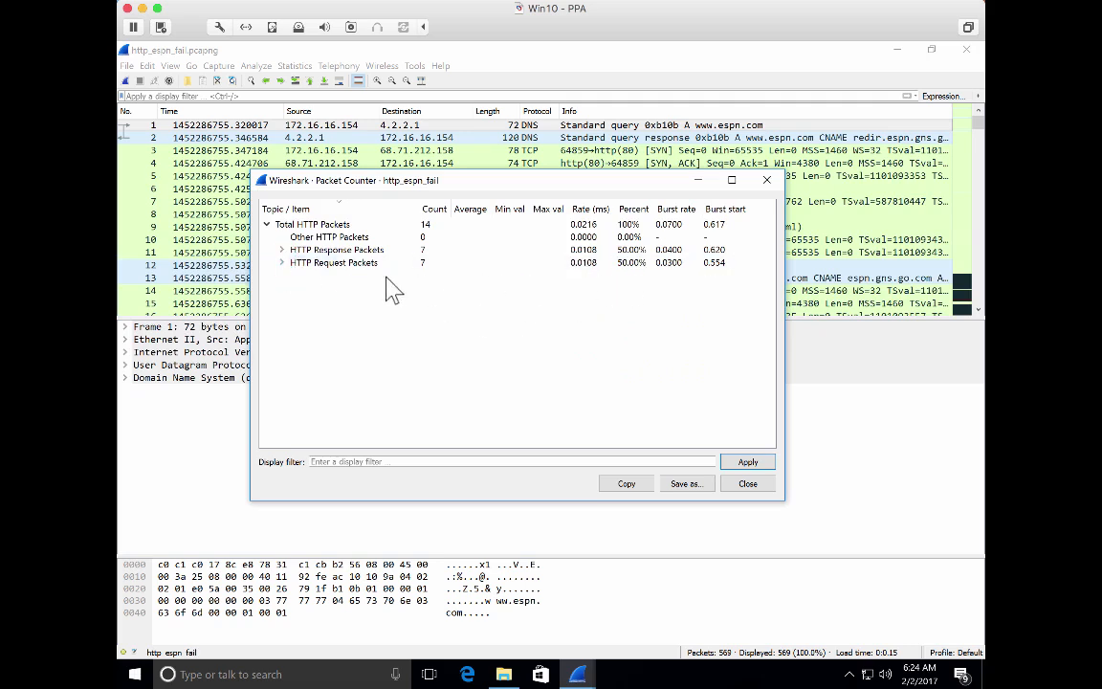
left_click(282, 263)
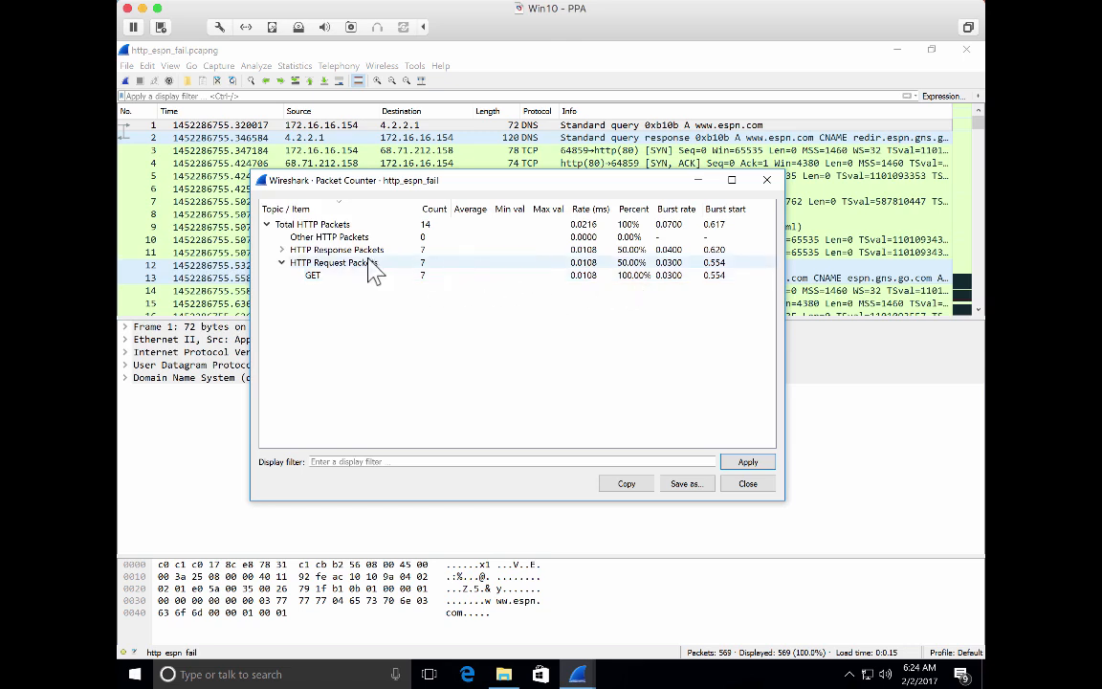
left_click(281, 262)
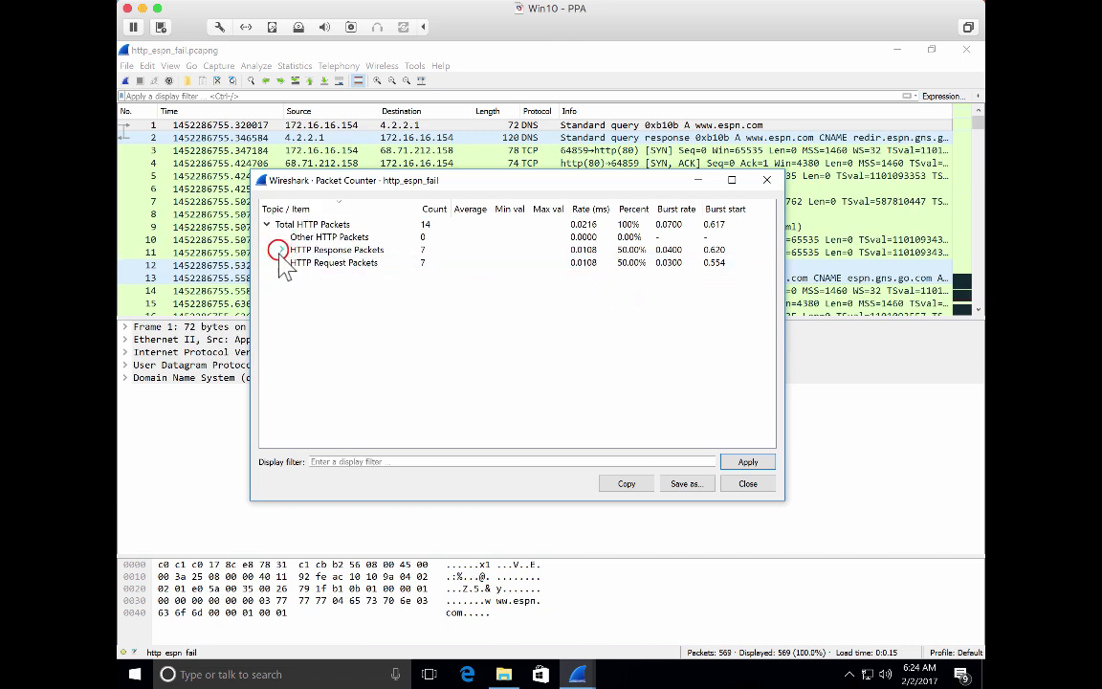
left_click(282, 249)
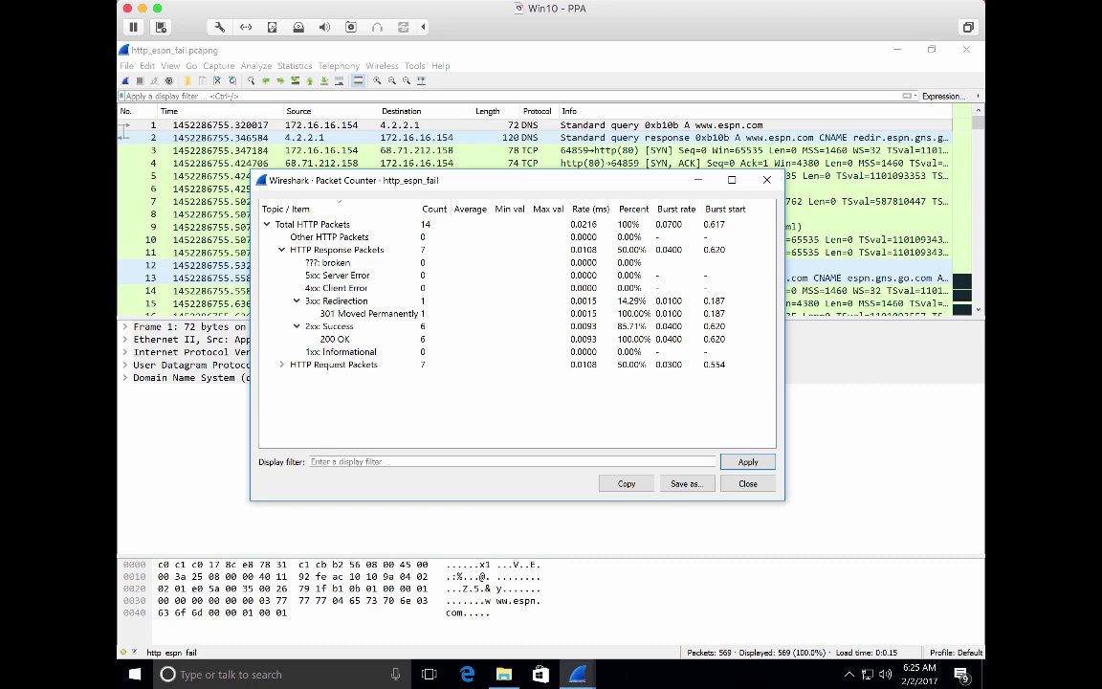
left_click(737, 487)
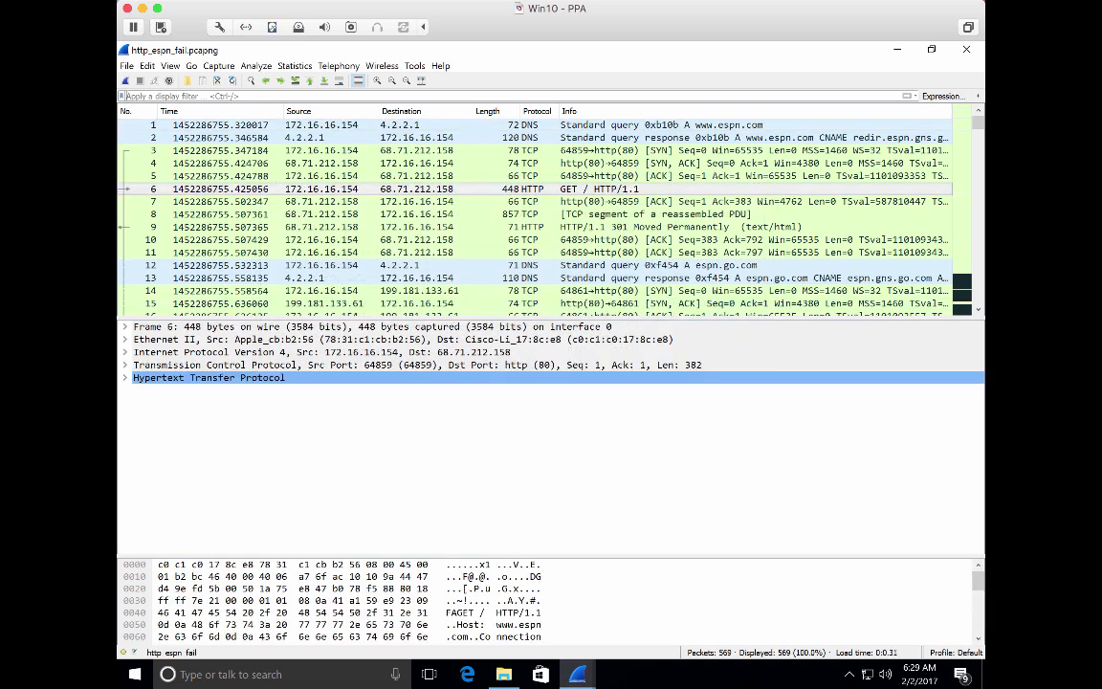
left_click(295, 65)
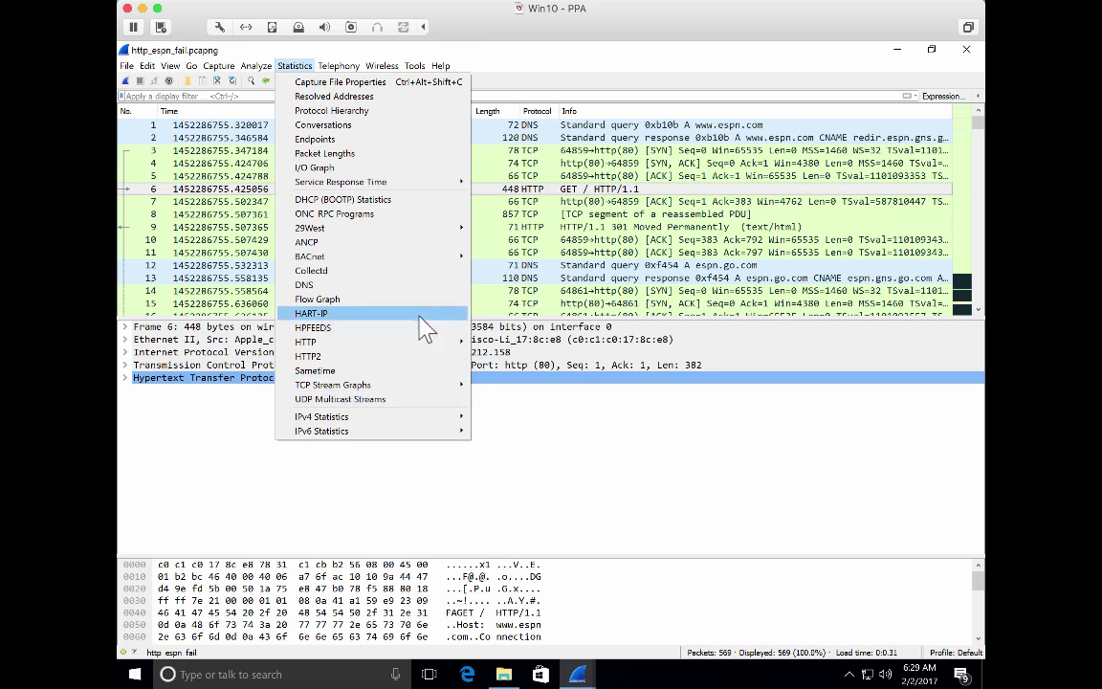
mouse_move(437, 340)
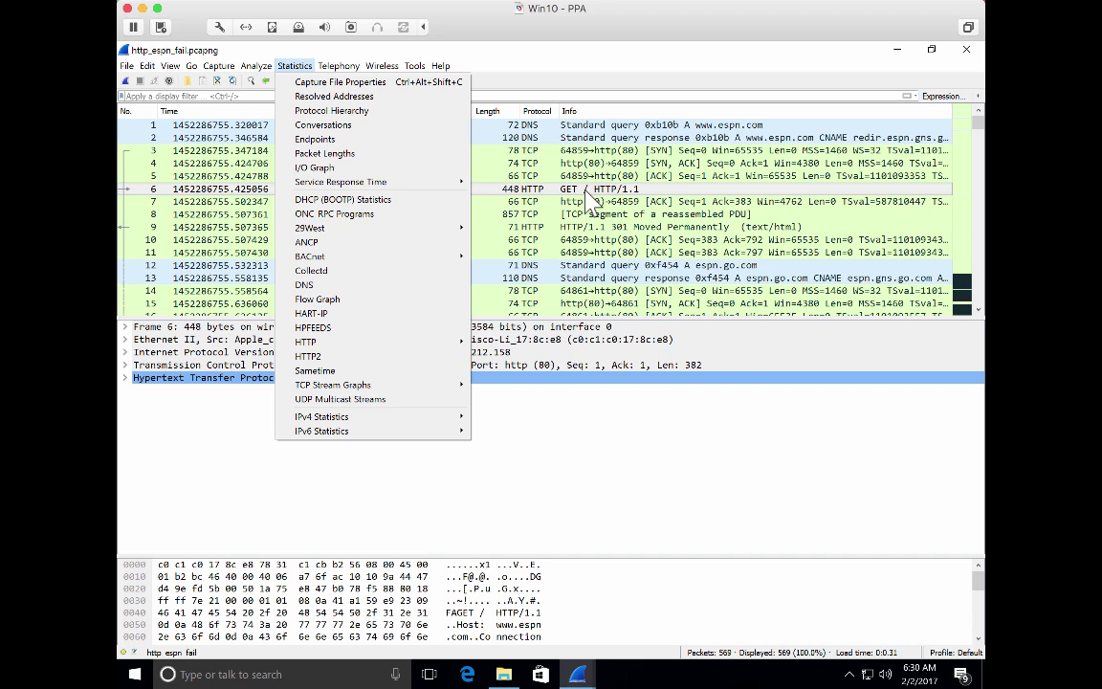
left_click(579, 191)
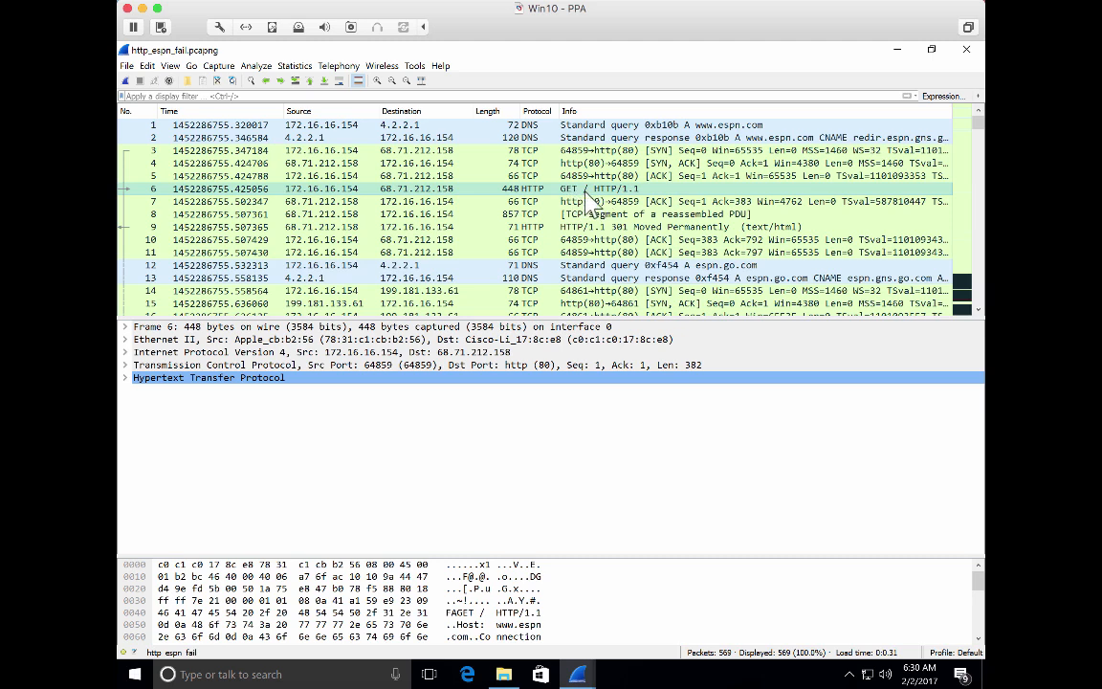
Filter the packet list with http.request to view only the HTTP requests, and clear the filter.
left_click(547, 92)
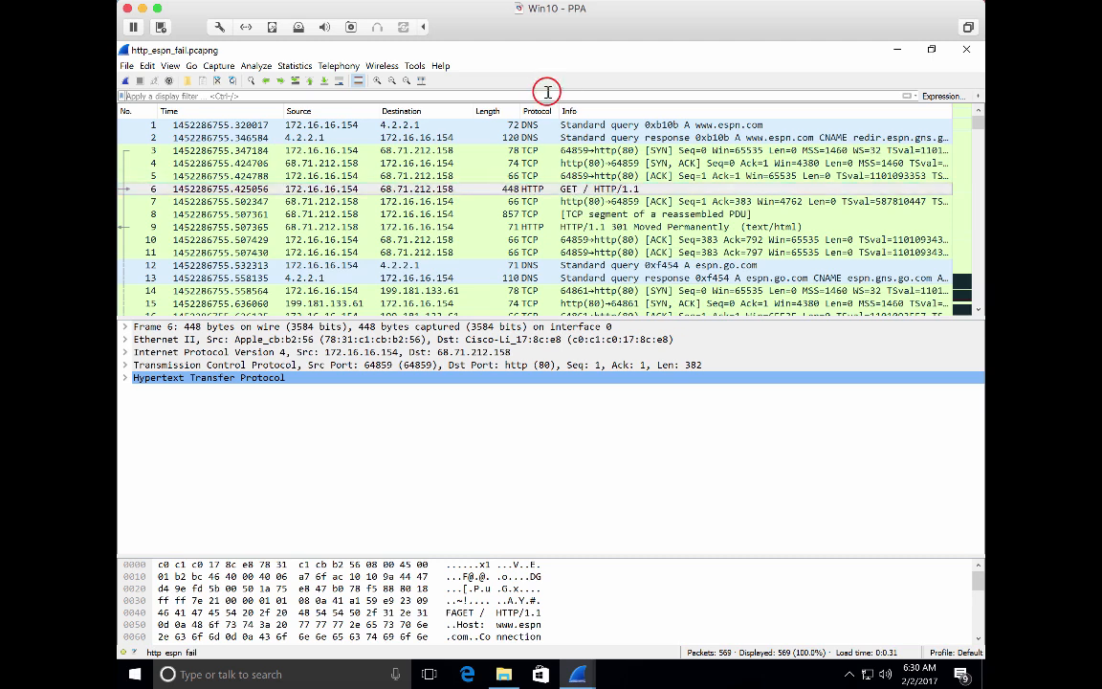
type("http.req")
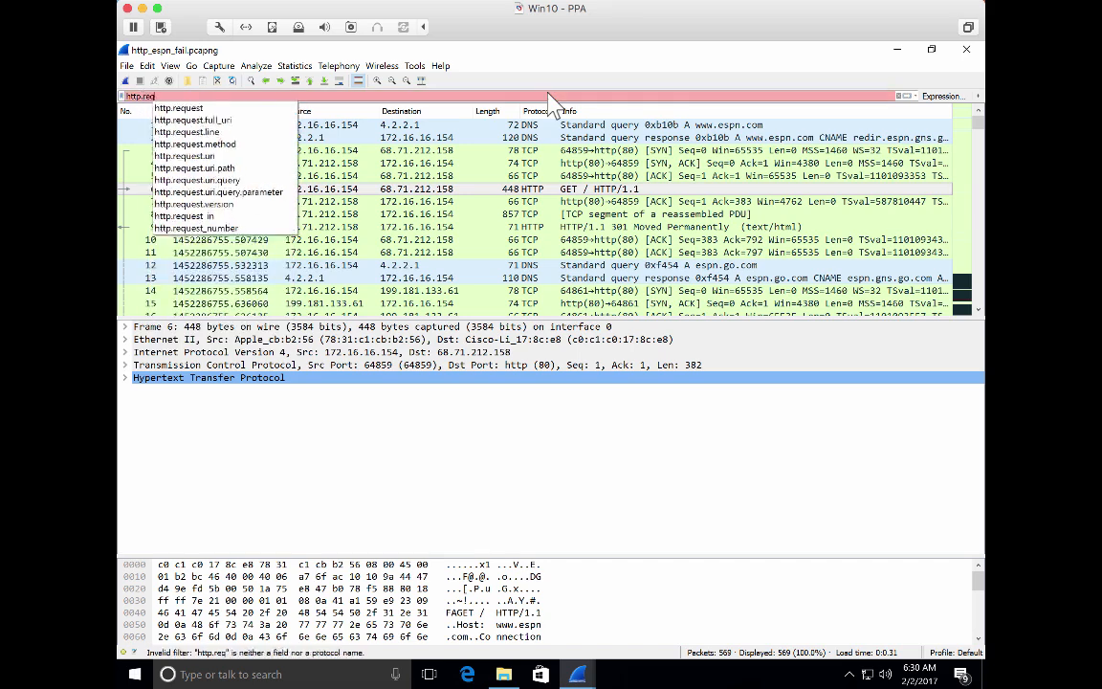
type("uest")
key("Return")
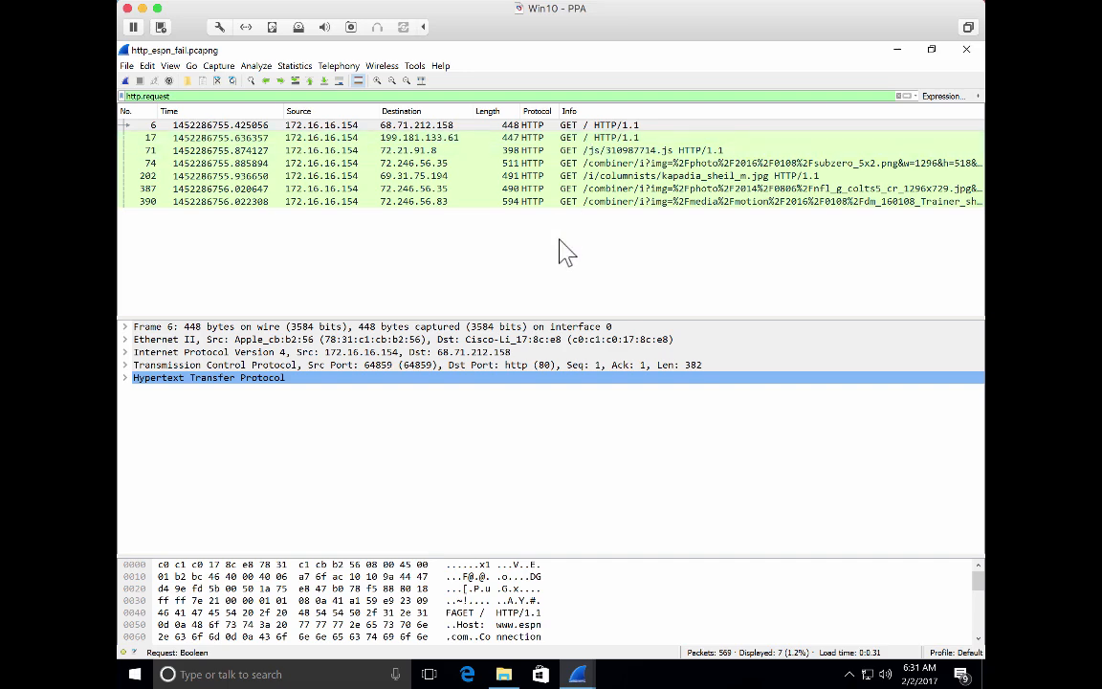
left_click(899, 95)
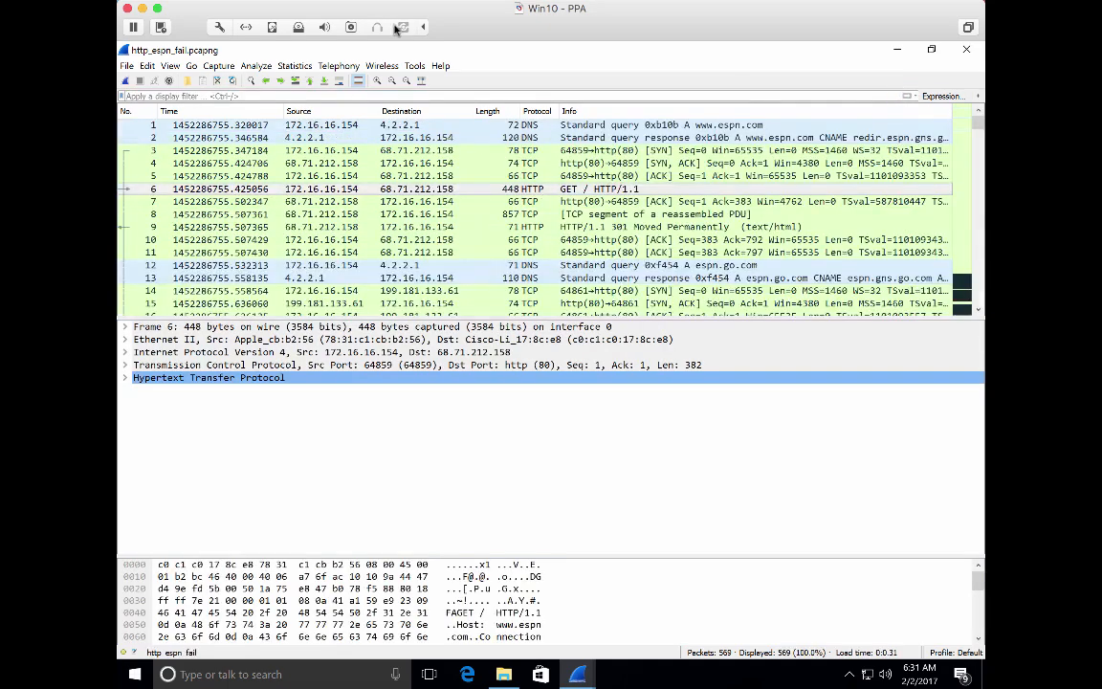
Open the HTTP Requests statistics, narrow the Topic / Item column so the counts and rates sit beside the items, and close the window.
left_click(295, 66)
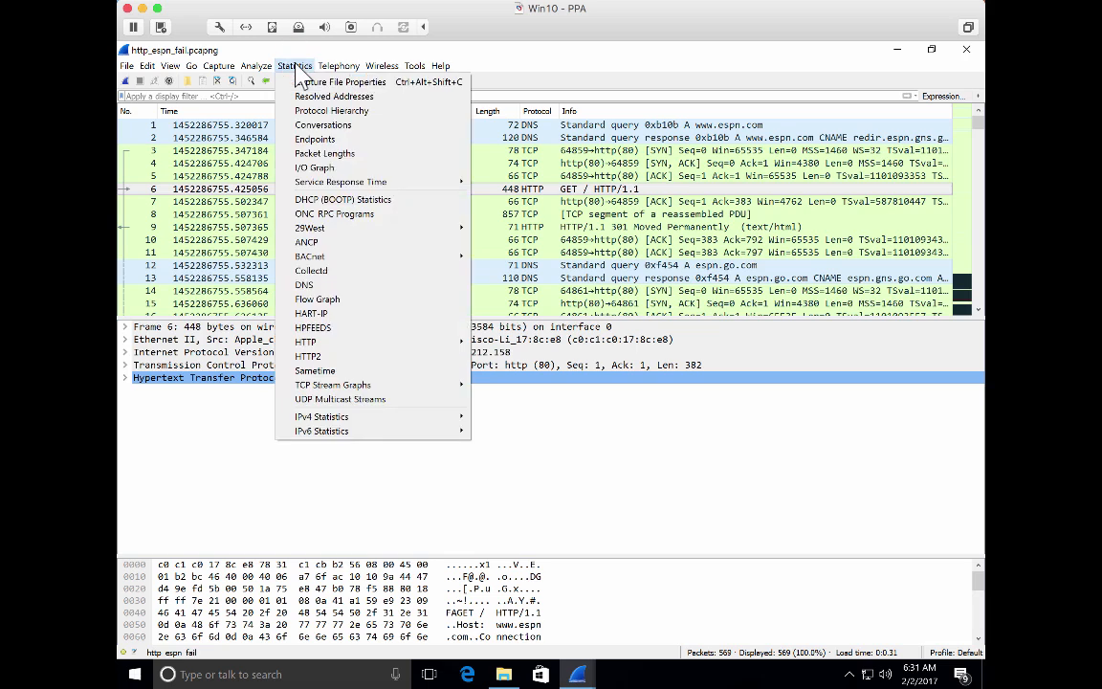
mouse_move(409, 342)
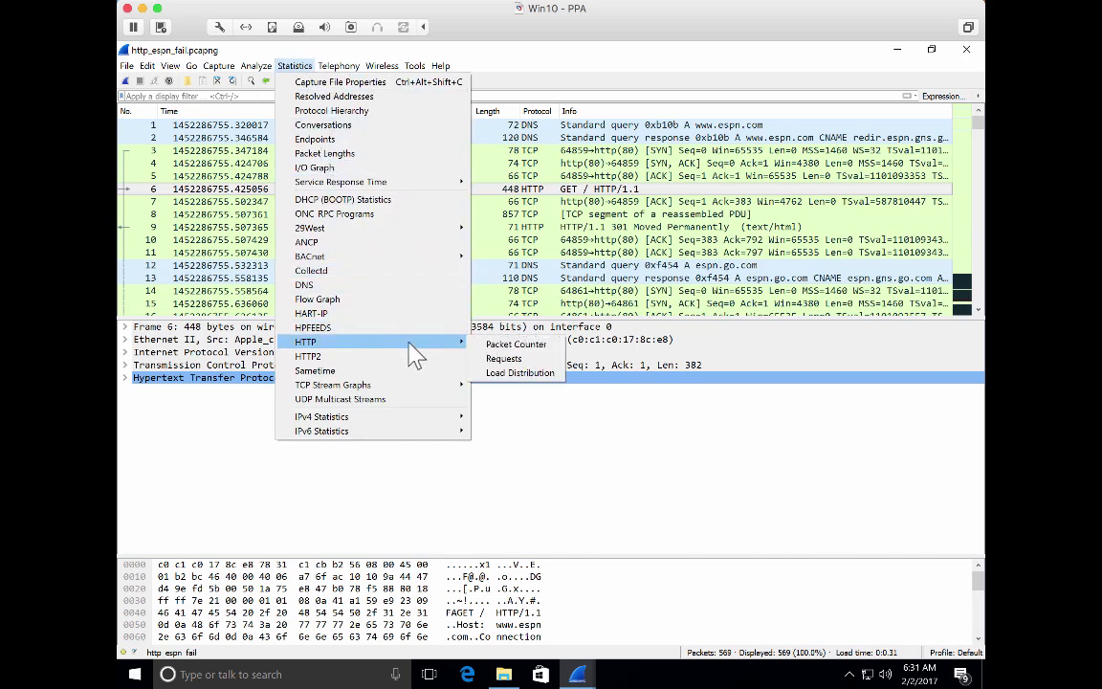
left_click(493, 358)
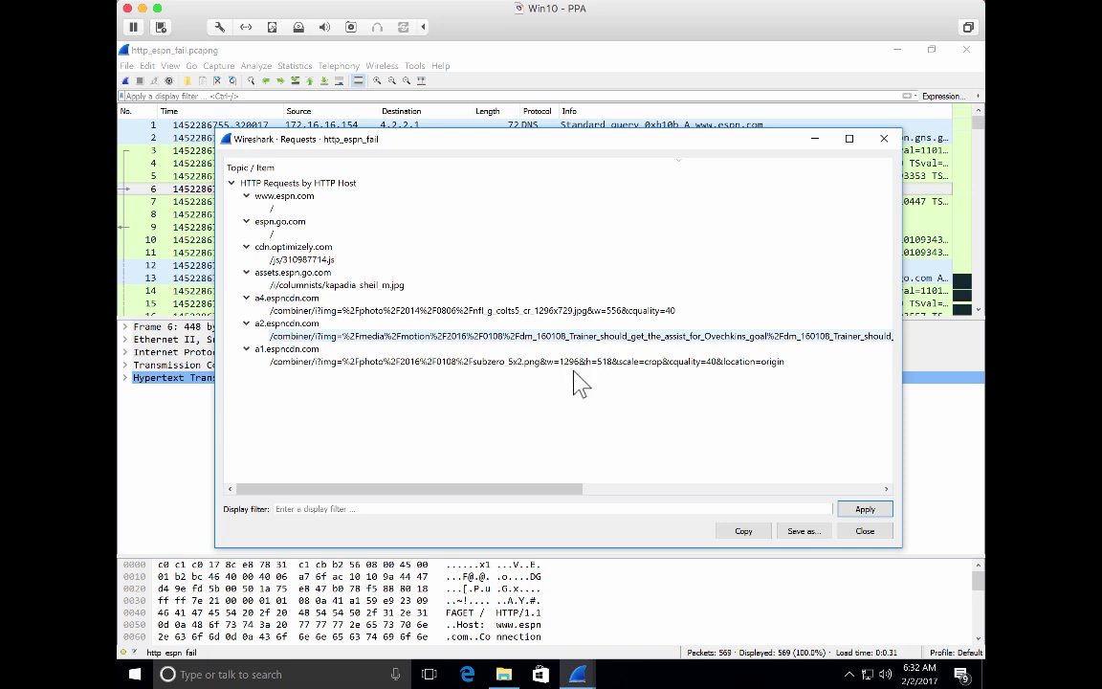
left_click_drag(493, 486, 751, 493)
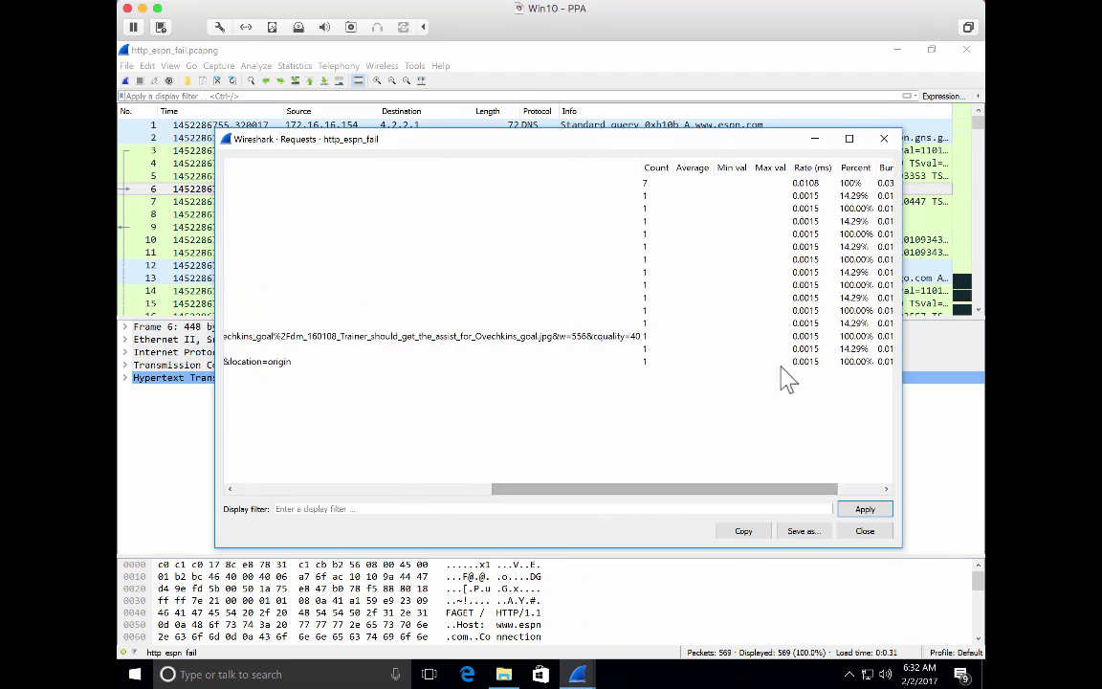
left_click_drag(639, 168, 515, 195)
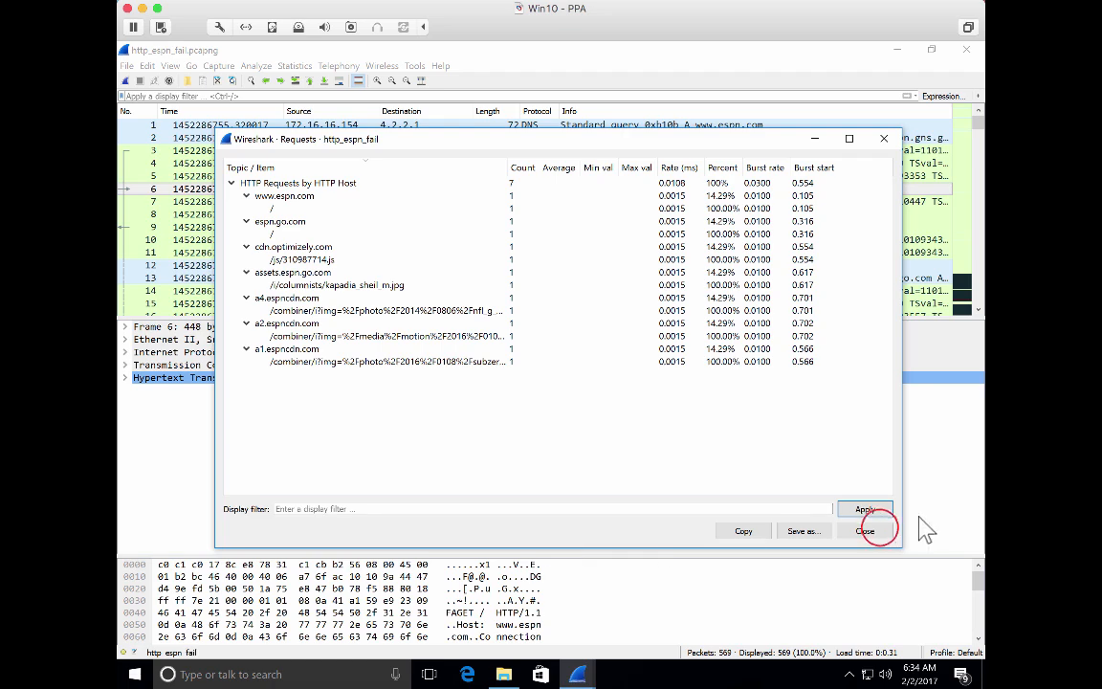
left_click(878, 528)
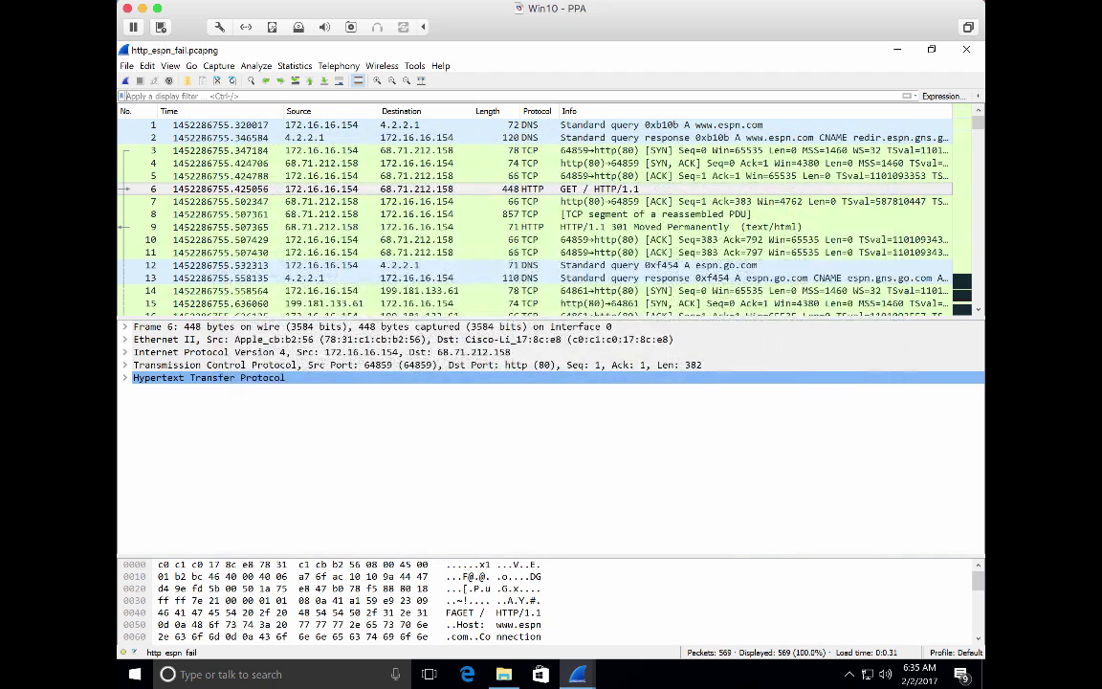
Open the HTTP Load Distribution statistics, reposition and widen the window, and widen its Topic / Item column.
left_click(294, 65)
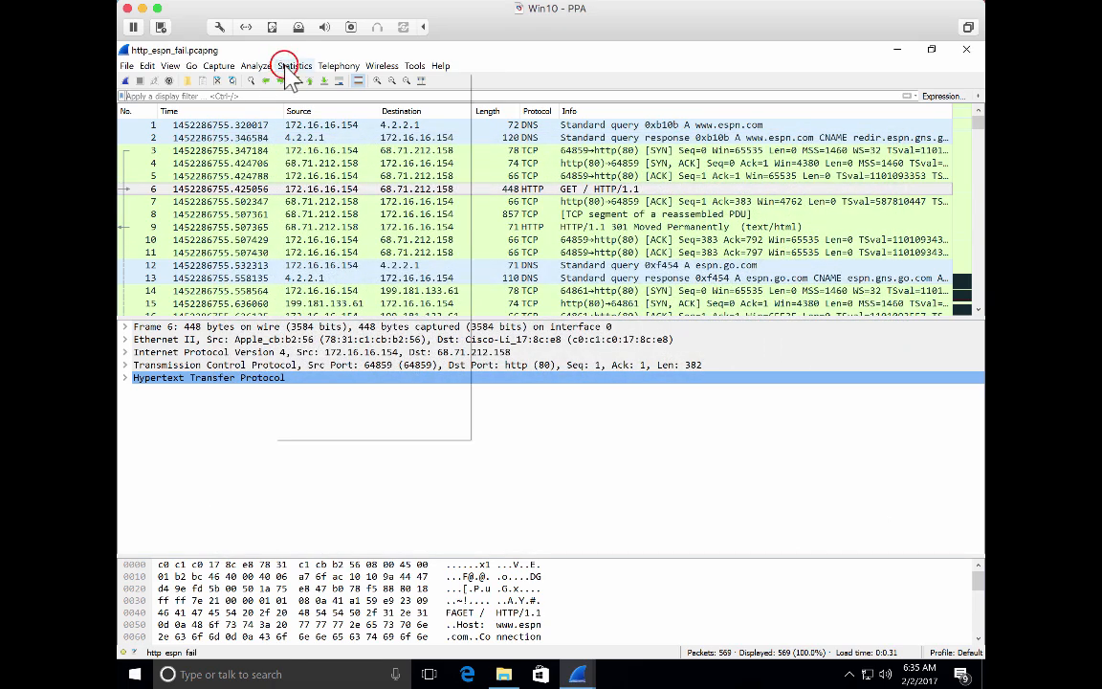
mouse_move(409, 344)
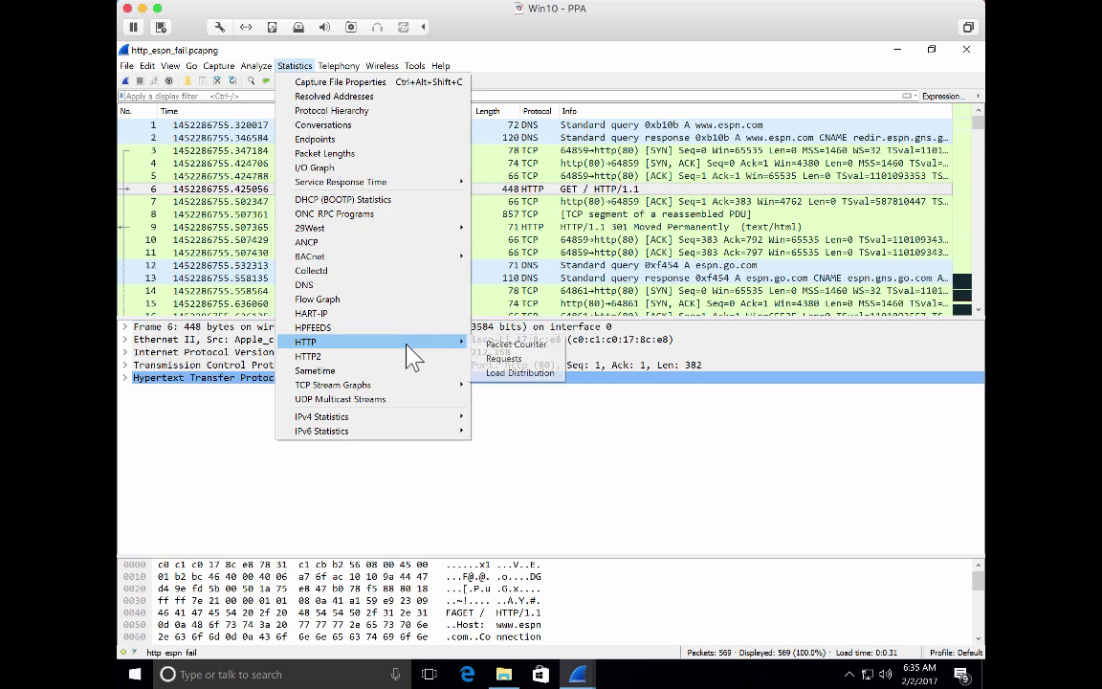
left_click(510, 347)
left_click(518, 372)
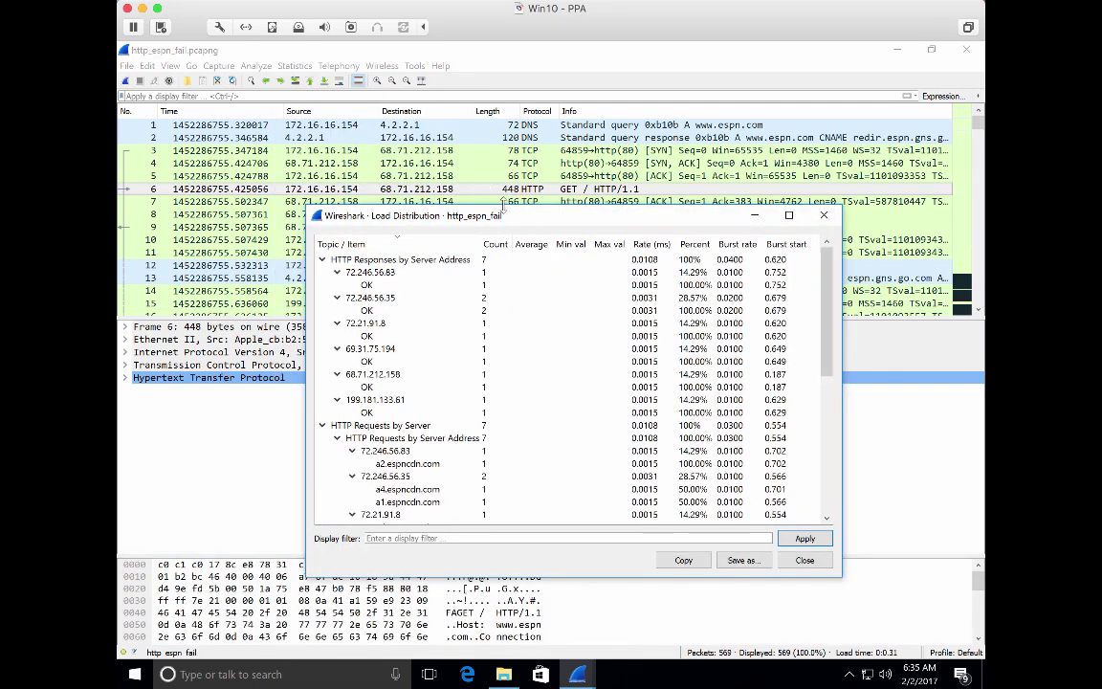
left_click_drag(503, 206, 326, 120)
left_click(449, 195)
left_click_drag(722, 325, 819, 328)
left_click_drag(354, 147, 433, 148)
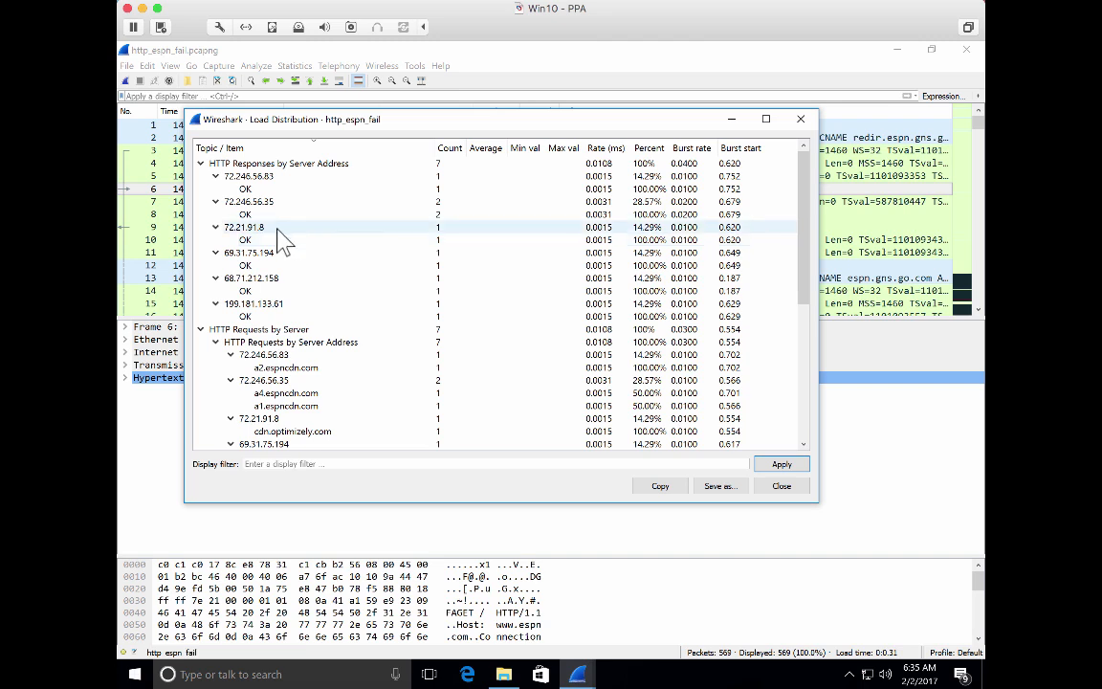
Collapse both groups in the load distribution and expand only HTTP Responses by Server Address to examine each server's responses.
left_click(200, 164)
left_click(200, 176)
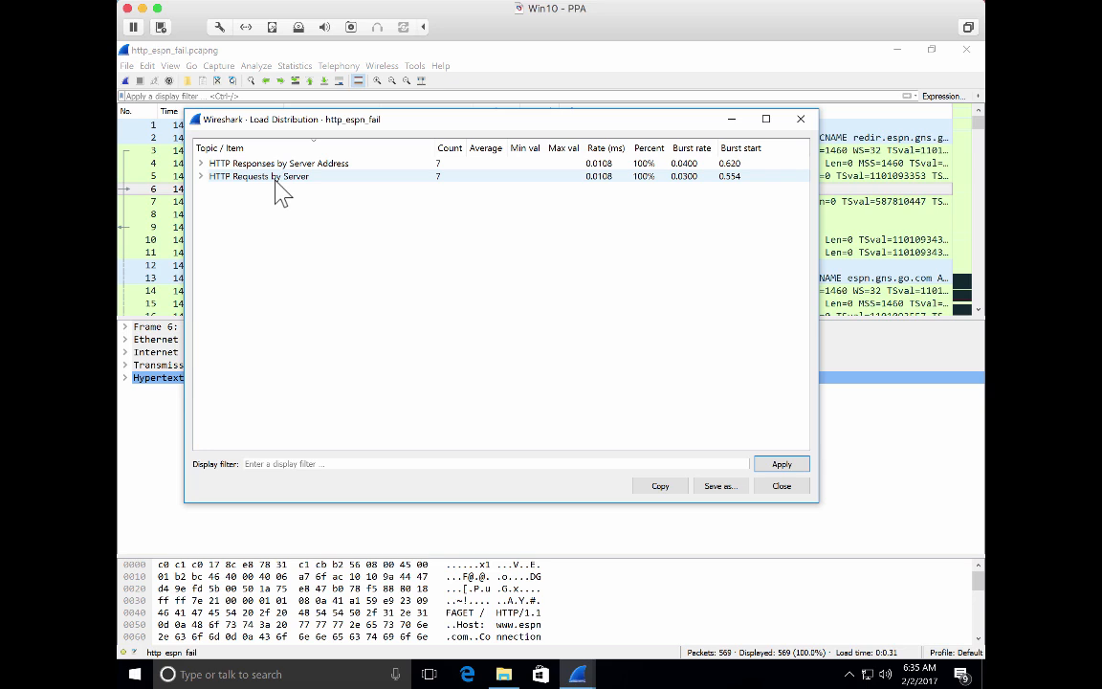
left_click(200, 165)
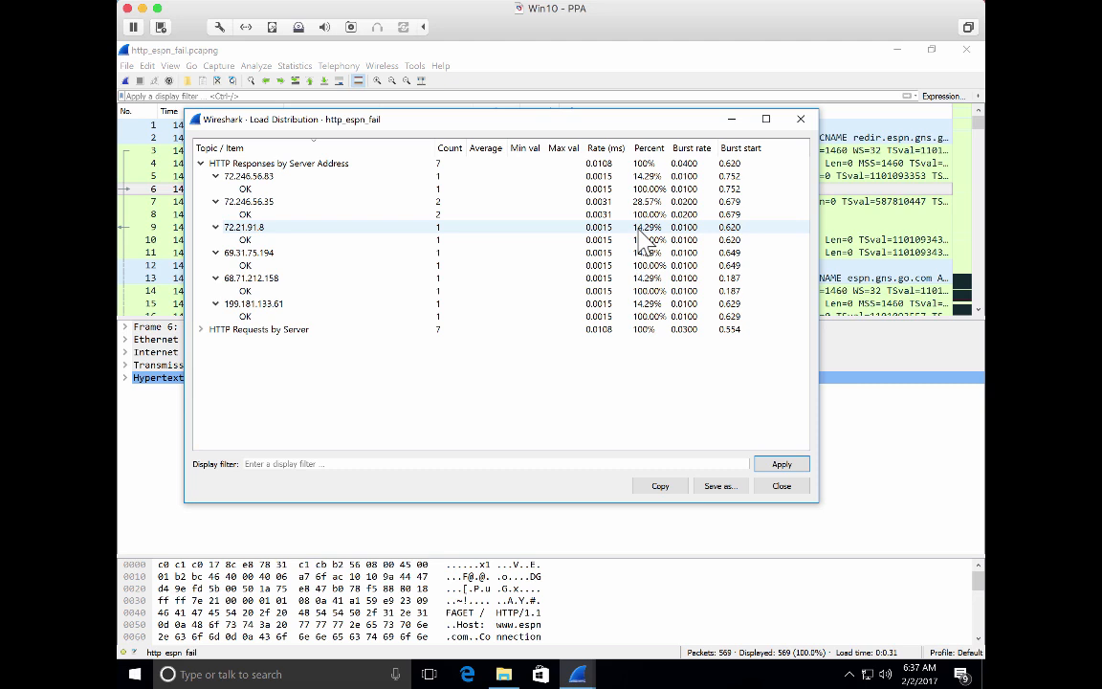
left_click(381, 188)
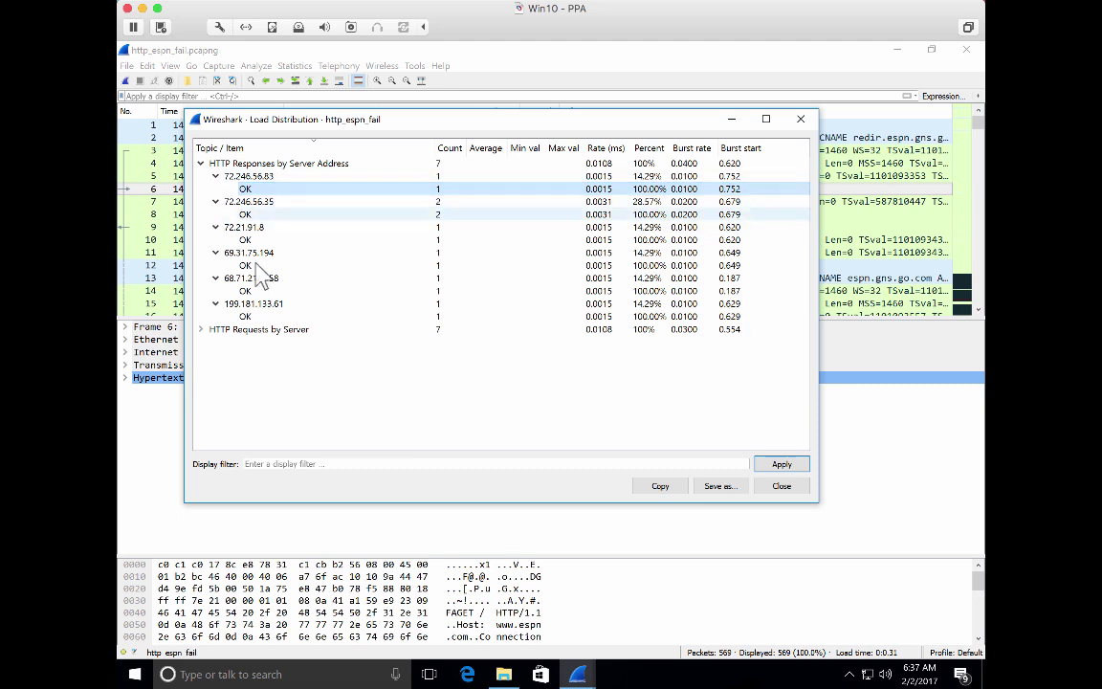
Collapse the responses group, examine HTTP Requests by Server by address and by HTTP host, and close the load distribution window.
left_click(201, 164)
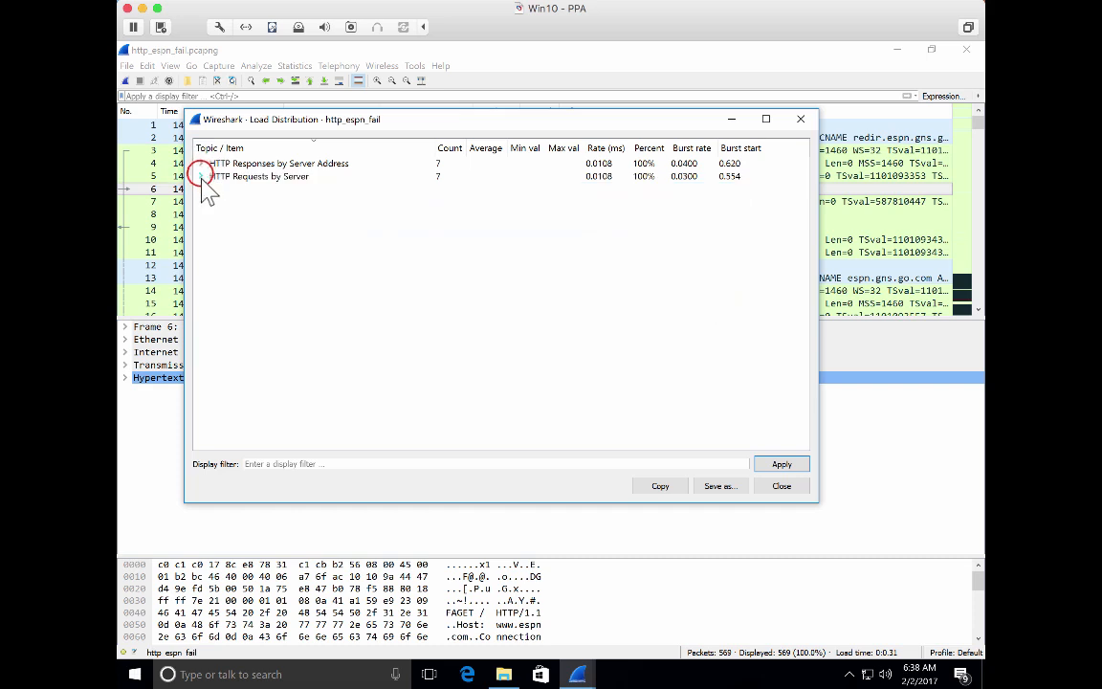
left_click(201, 176)
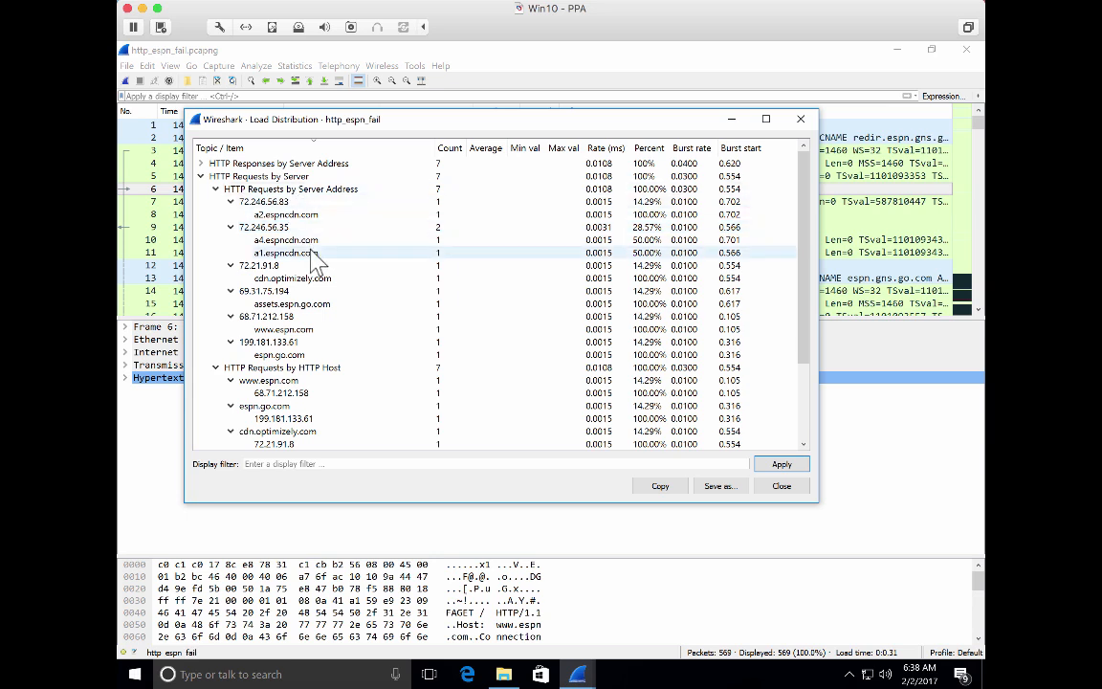
scroll(311, 258, "down", 3)
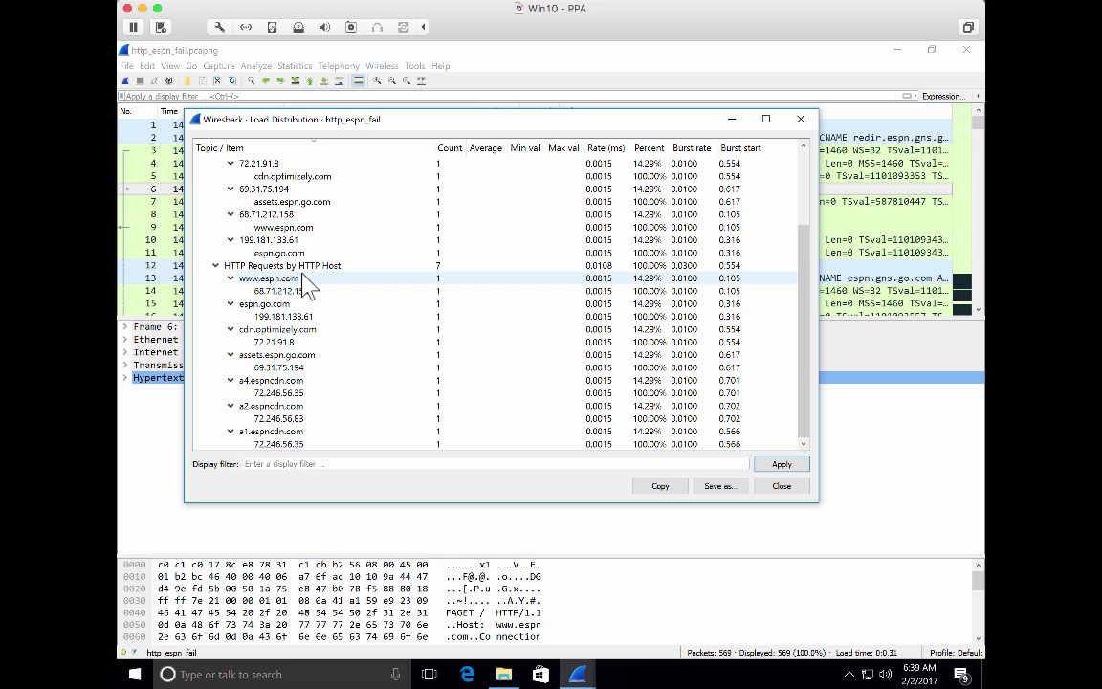
scroll(308, 285, "up", 3)
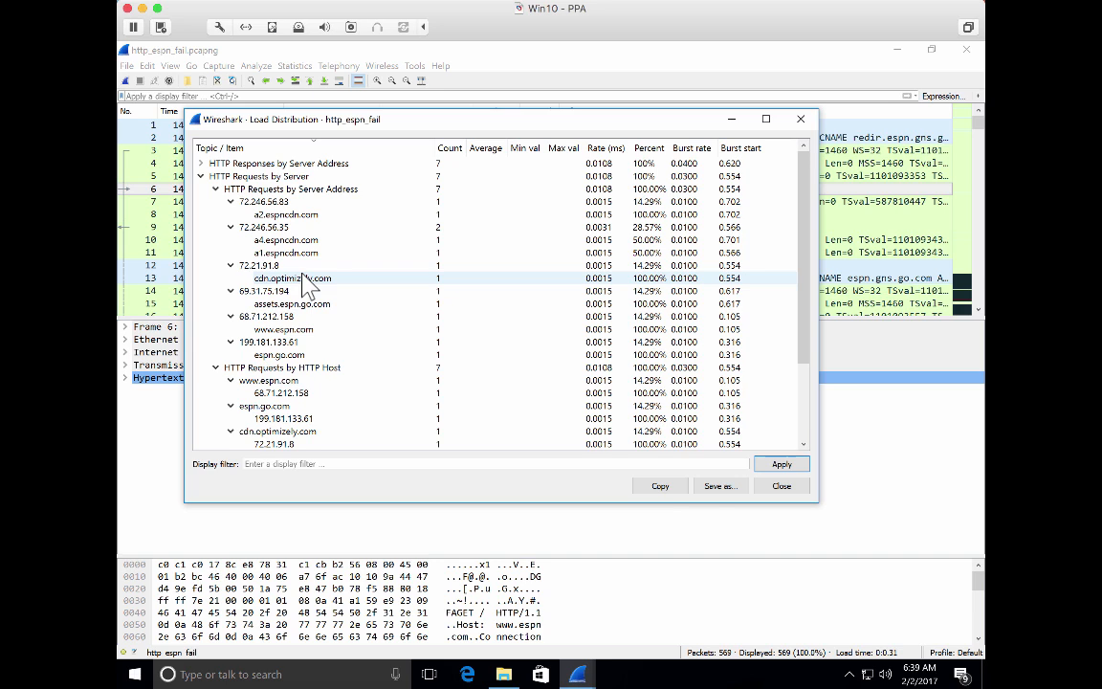
left_click(799, 123)
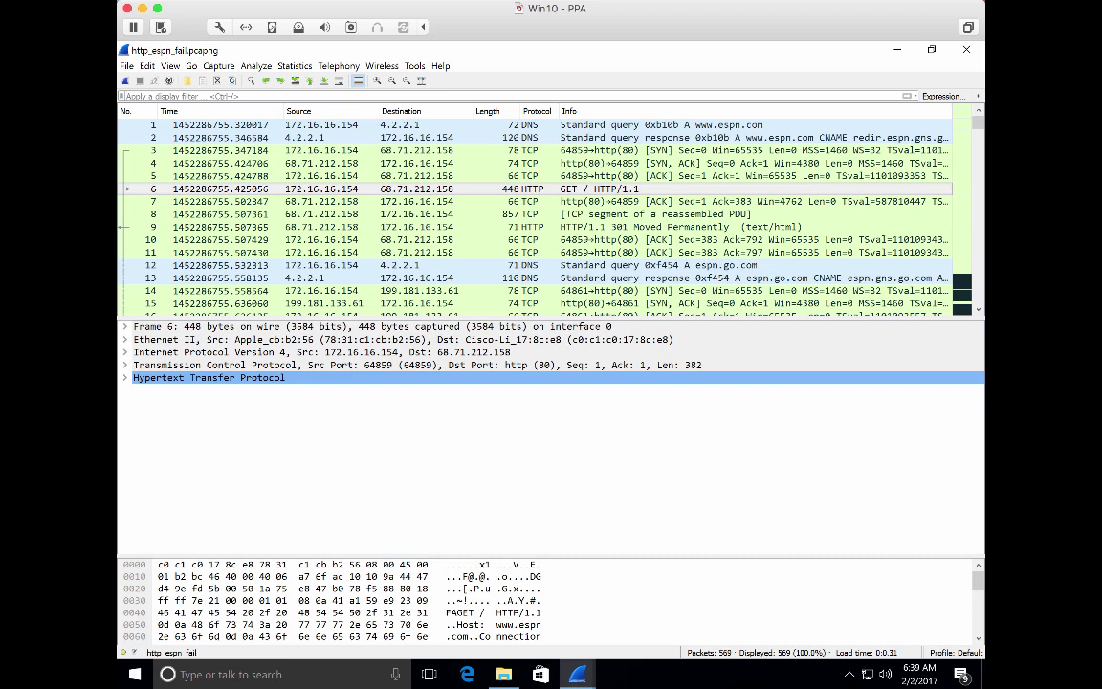
Select packet 1, review the IPv4 All Addresses statistics for the capture, and close the statistics window.
left_click(122, 125)
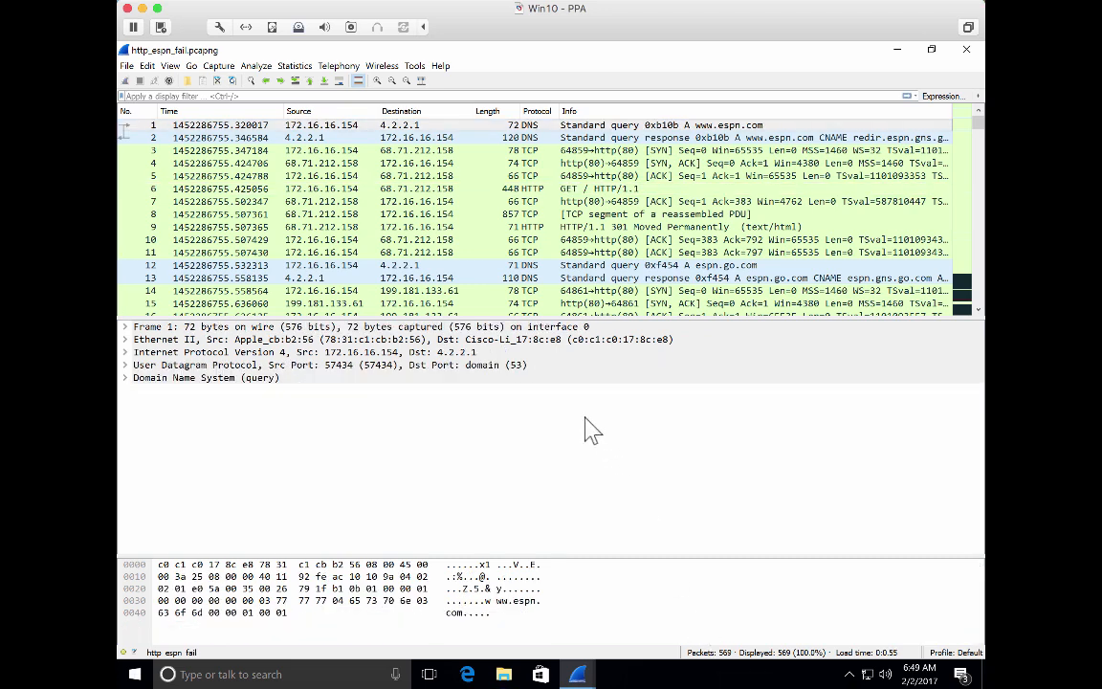
left_click(296, 66)
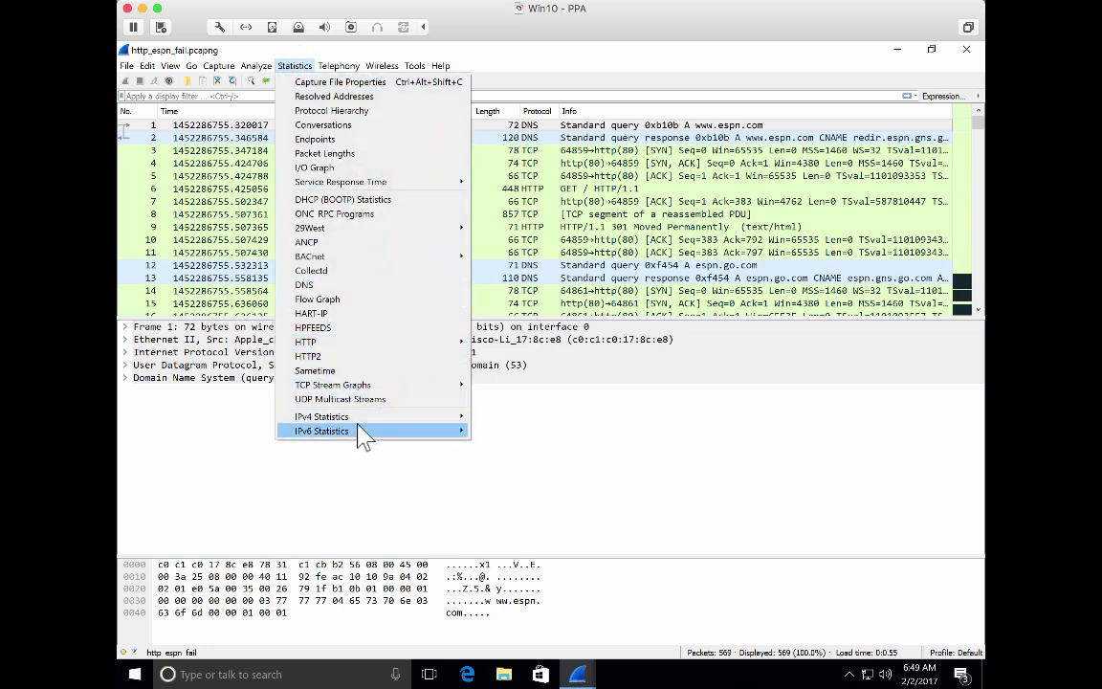
mouse_move(369, 421)
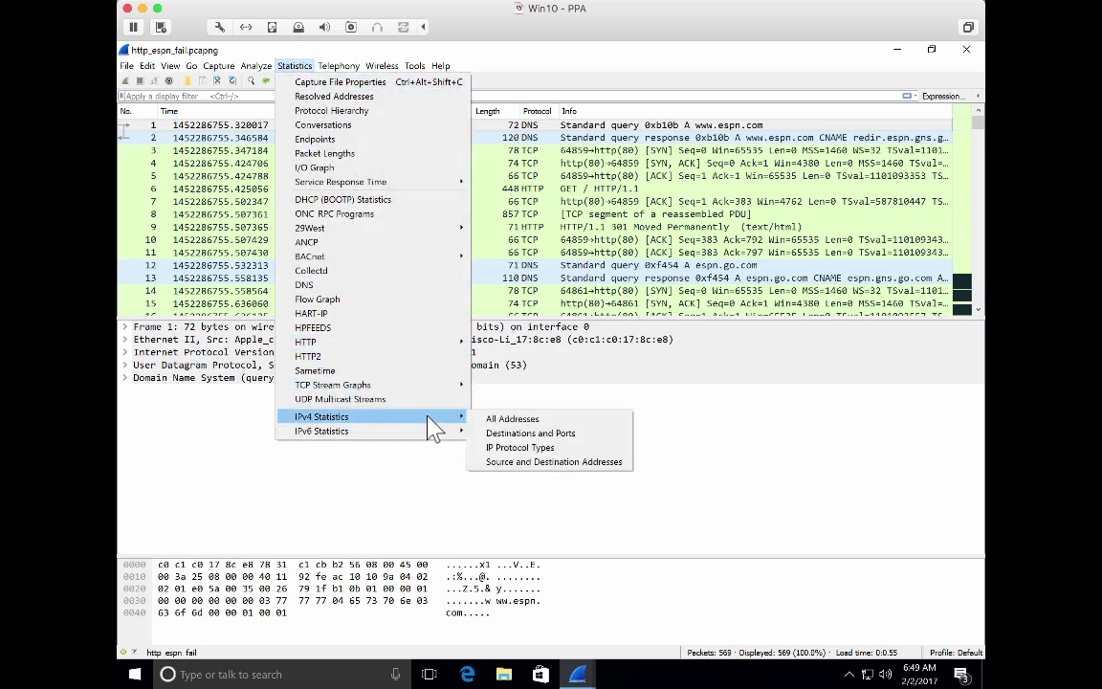
mouse_move(426, 429)
left_click(497, 420)
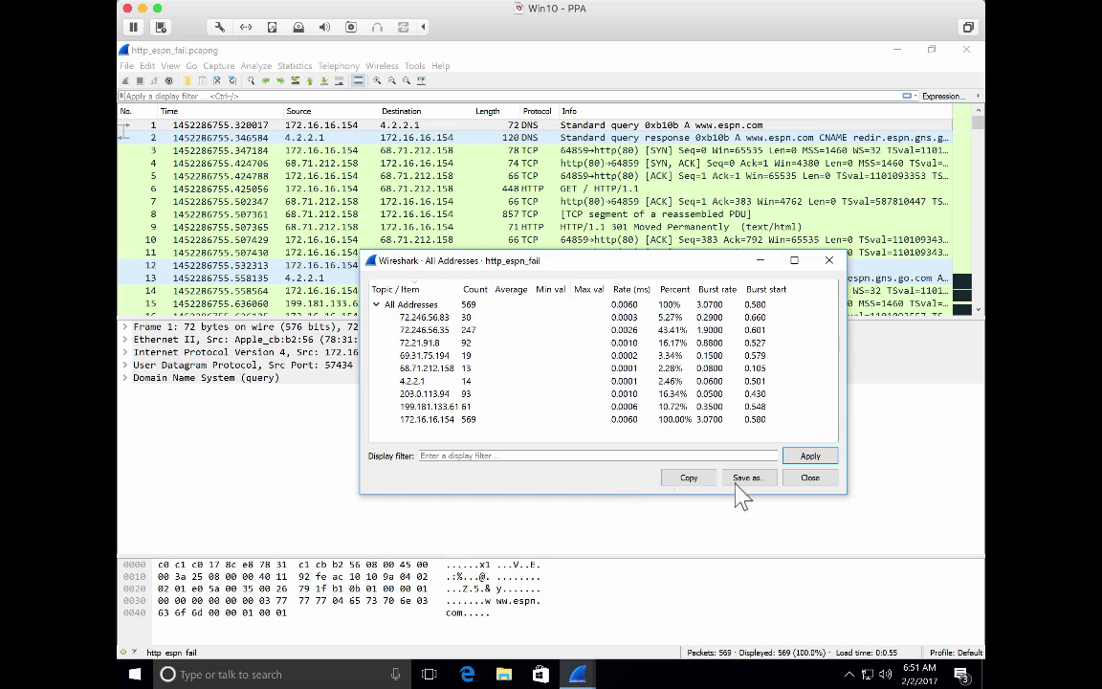
left_click(808, 478)
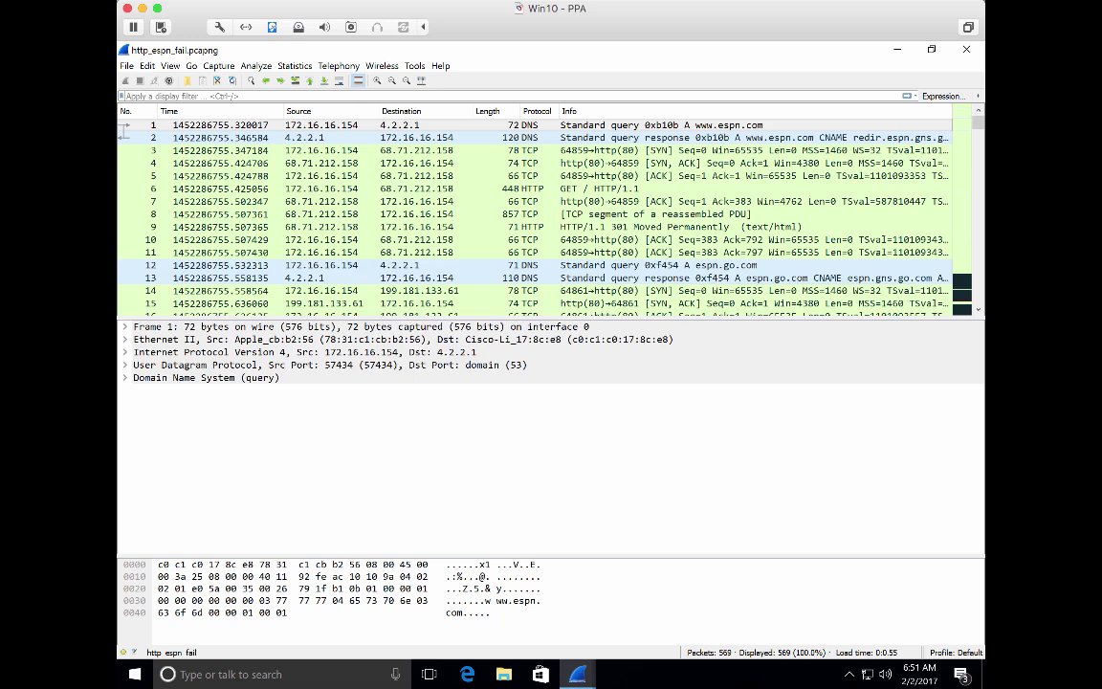
Open the IPv4 Destinations and Ports statistics, reposition the window, and make it taller so more entries fit.
left_click(291, 66)
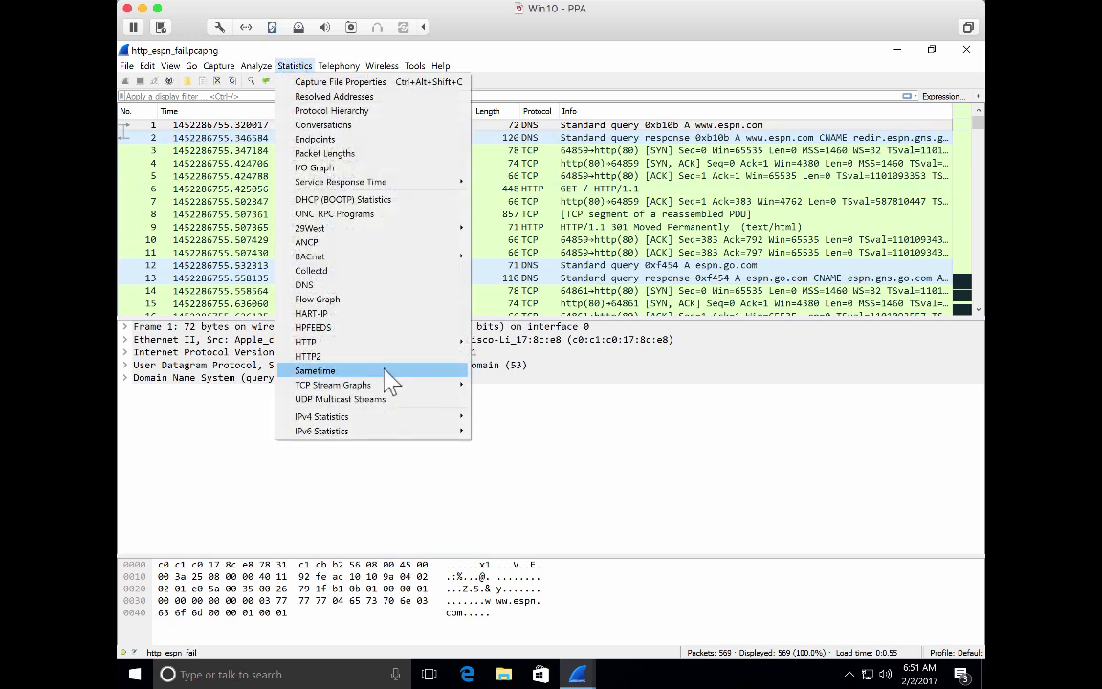
mouse_move(402, 426)
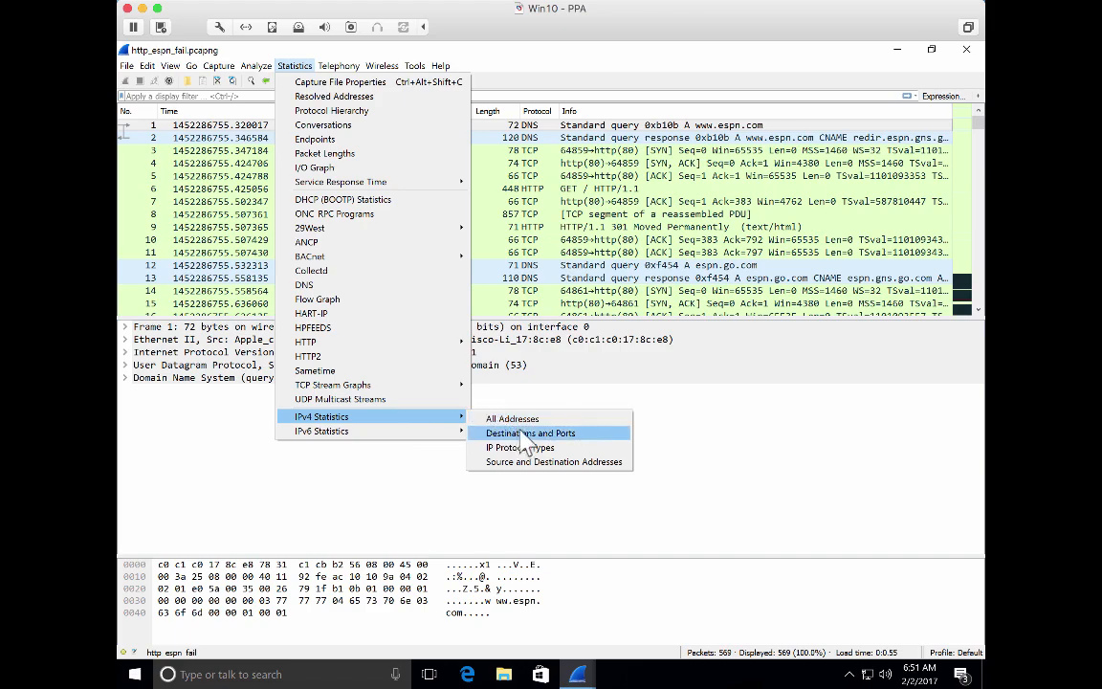
left_click(564, 435)
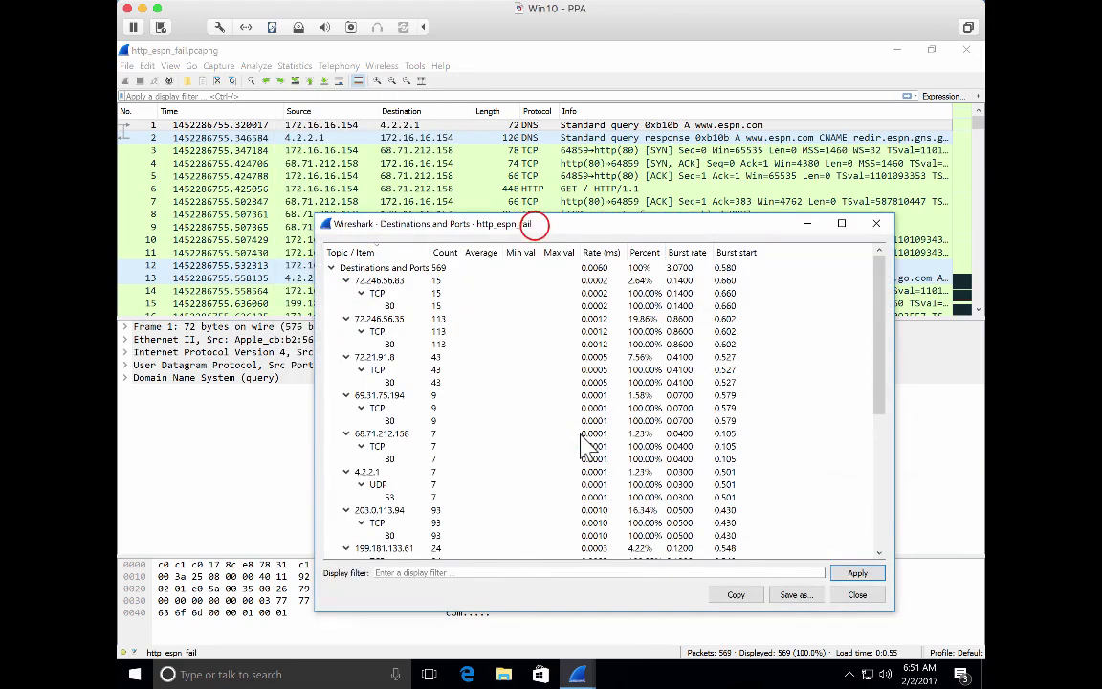
left_click(534, 225)
left_click_drag(533, 226, 424, 117)
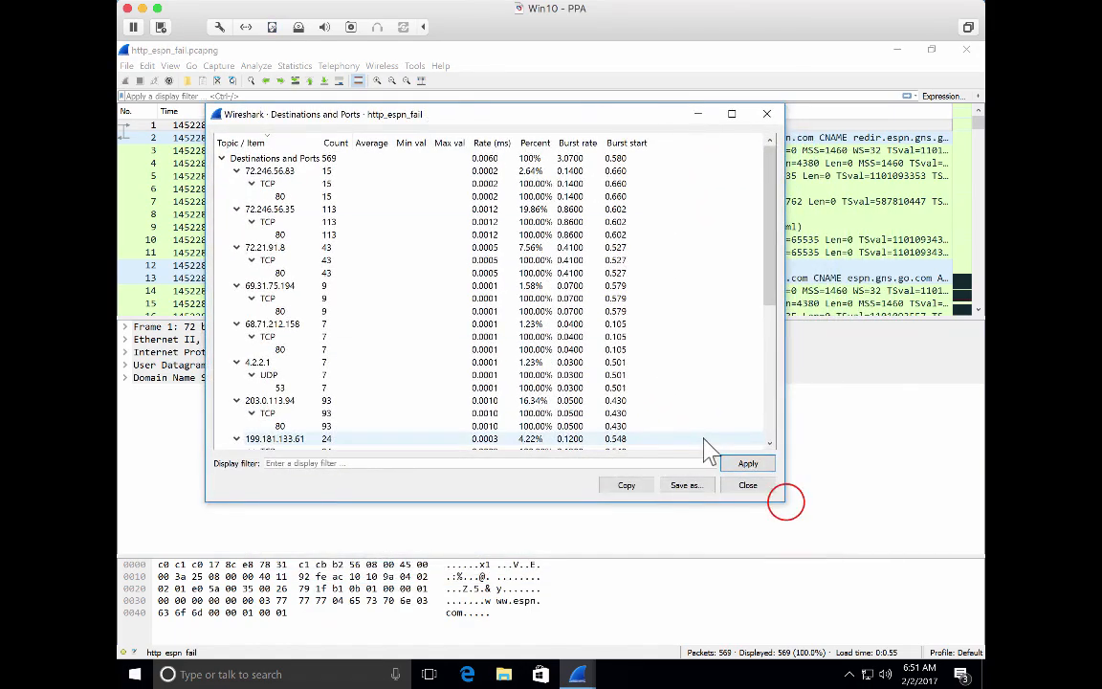
left_click_drag(786, 504, 763, 596)
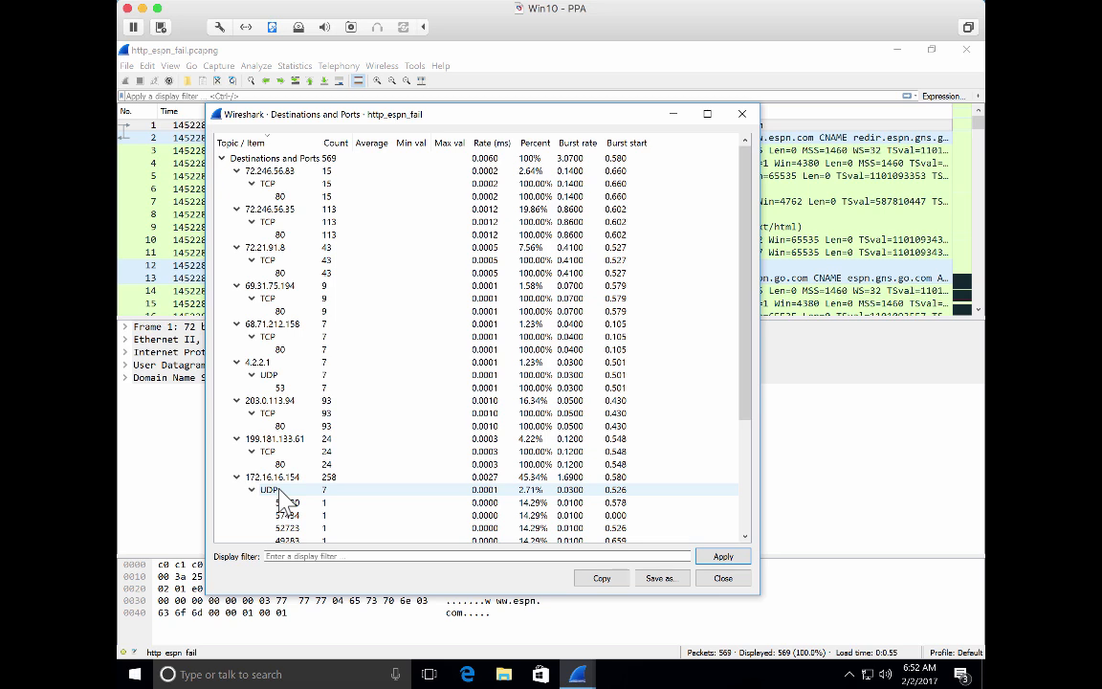
Examine the protocols and ports under each destination address, comparing the server entries with the UDP and TCP ports of 172.16.16.154.
scroll(284, 502, "down", 4)
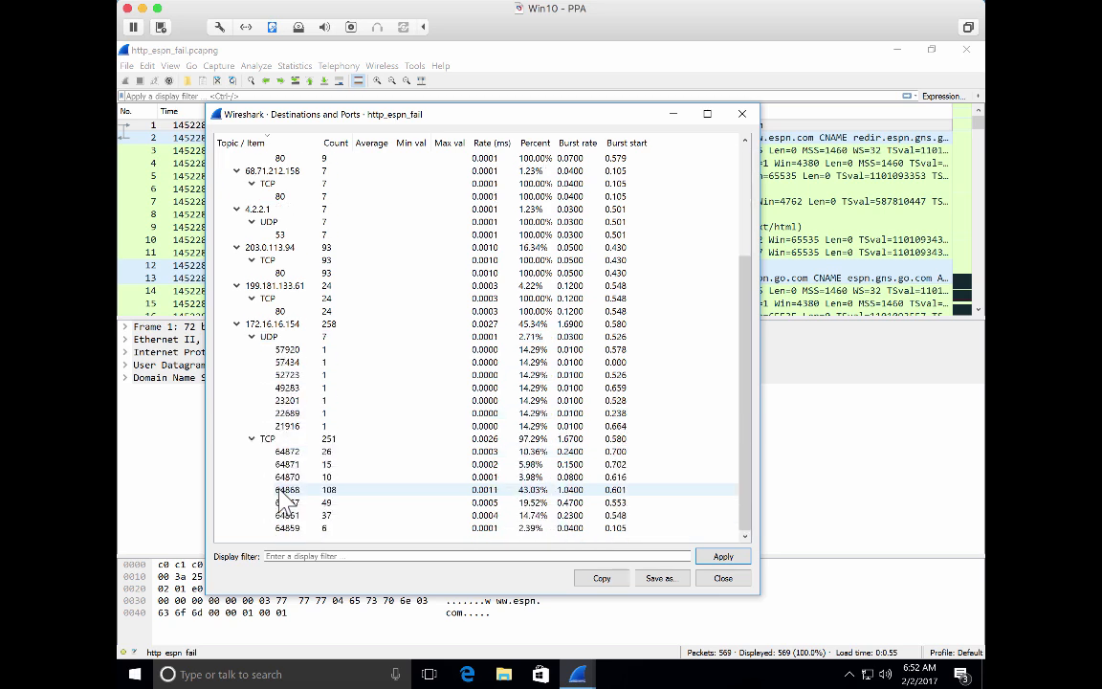
scroll(284, 502, "up", 4)
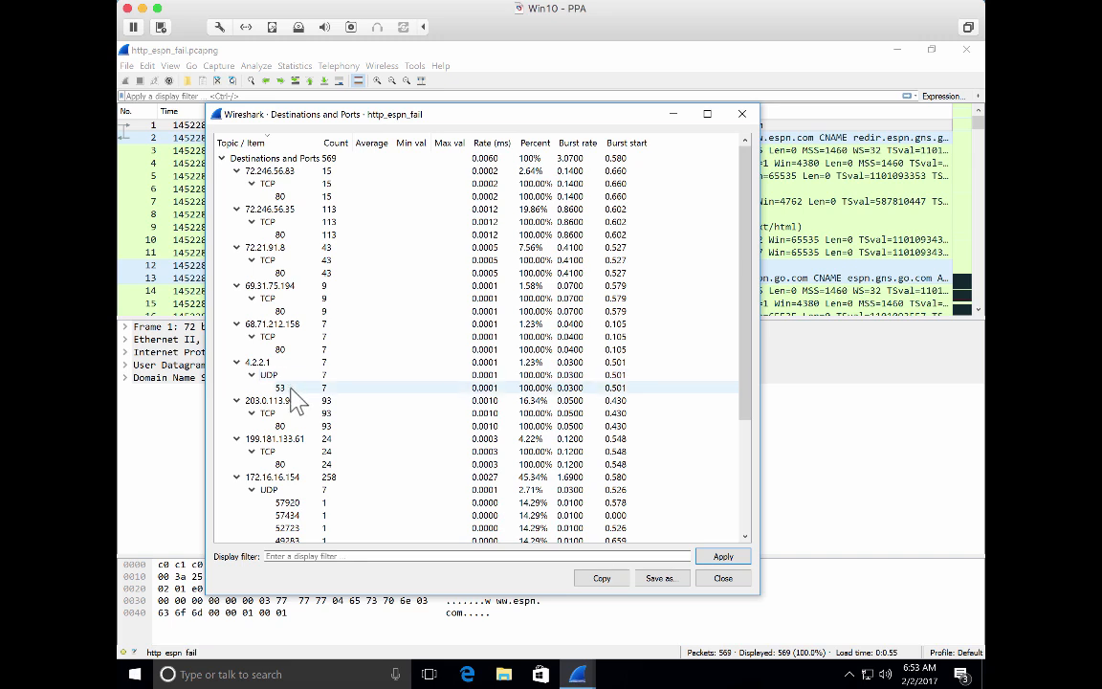
scroll(297, 400, "down", 4)
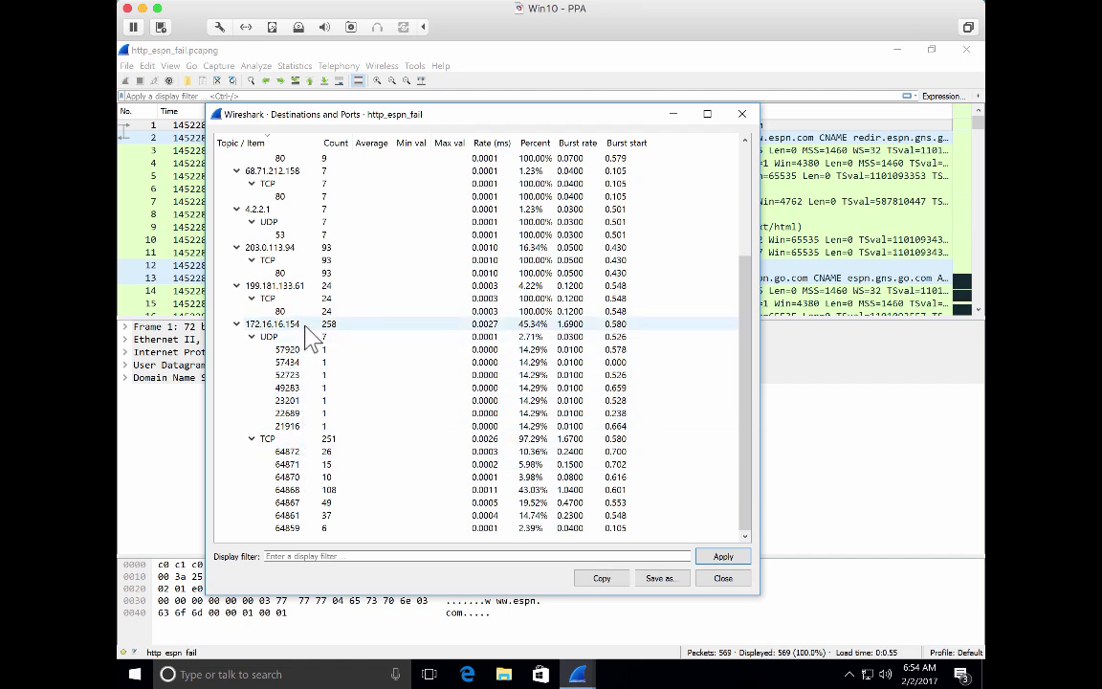
scroll(309, 336, "up", 4)
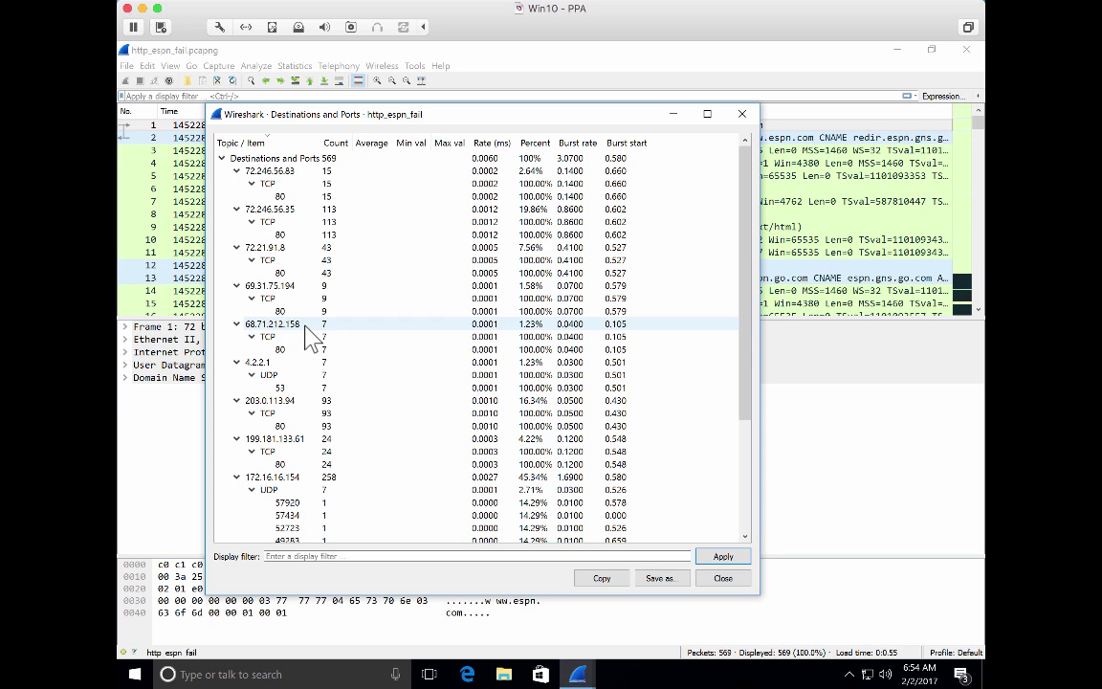
scroll(309, 336, "down", 4)
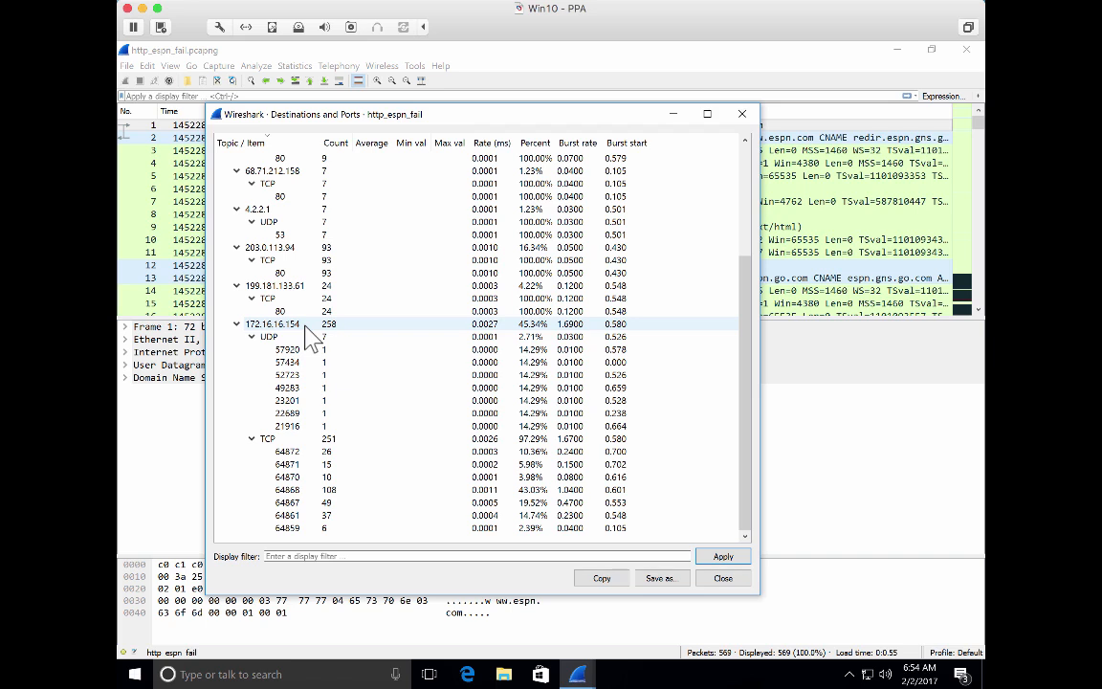
scroll(308, 336, "up", 4)
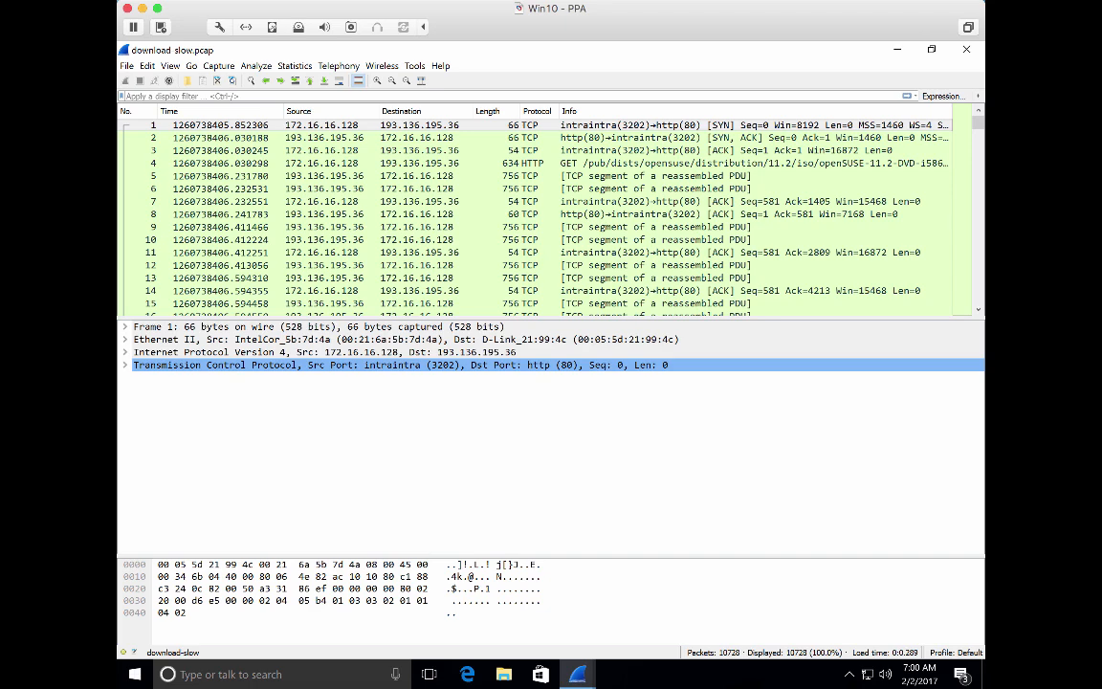
Examine the Packet Lengths statistics of the download-slow capture in a repositioned window, and close the window.
left_click(292, 66)
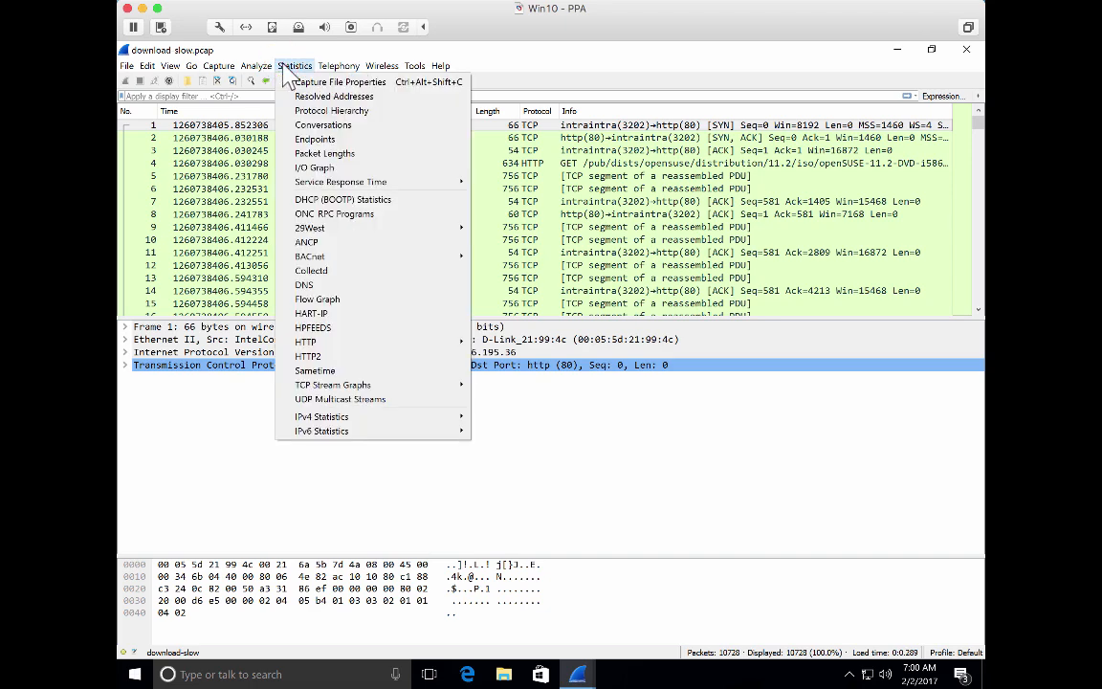
left_click(387, 154)
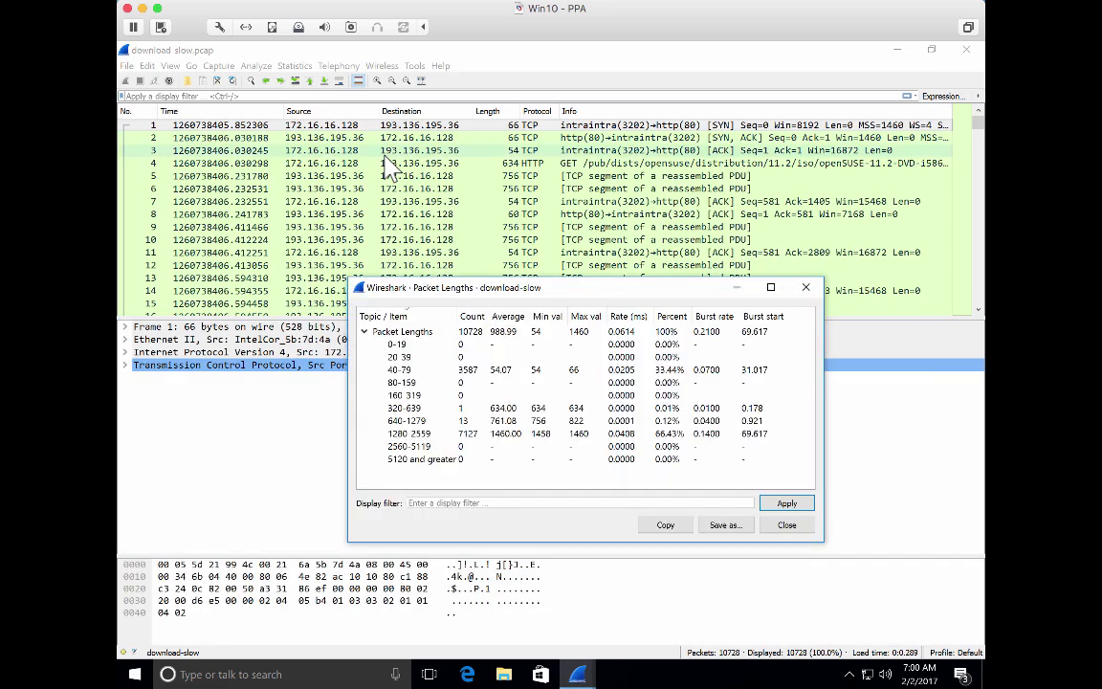
left_click_drag(524, 287, 531, 171)
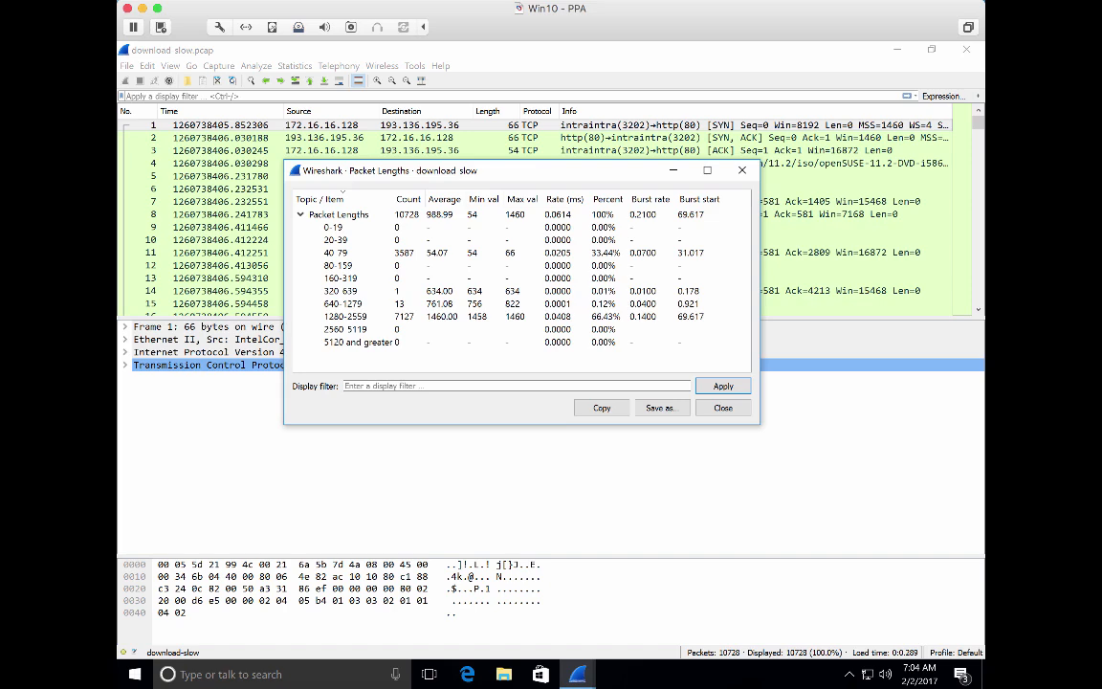
left_click(723, 407)
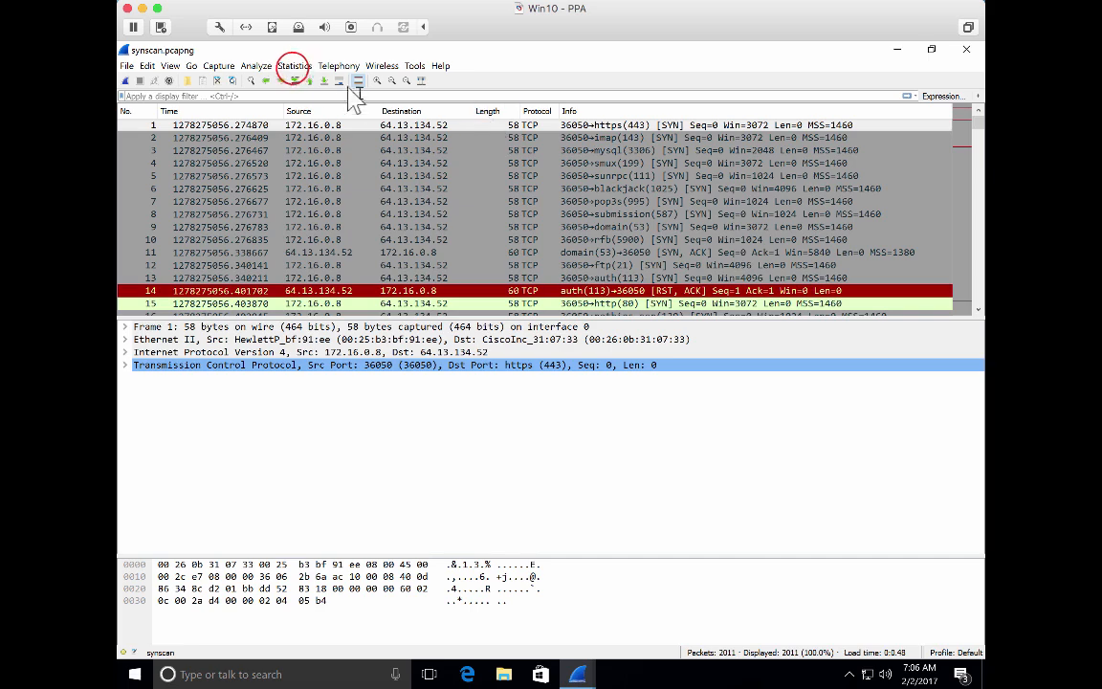
Examine the Packet Lengths statistics of the synscan capture, including the 40-79 range, and close the window.
left_click(294, 65)
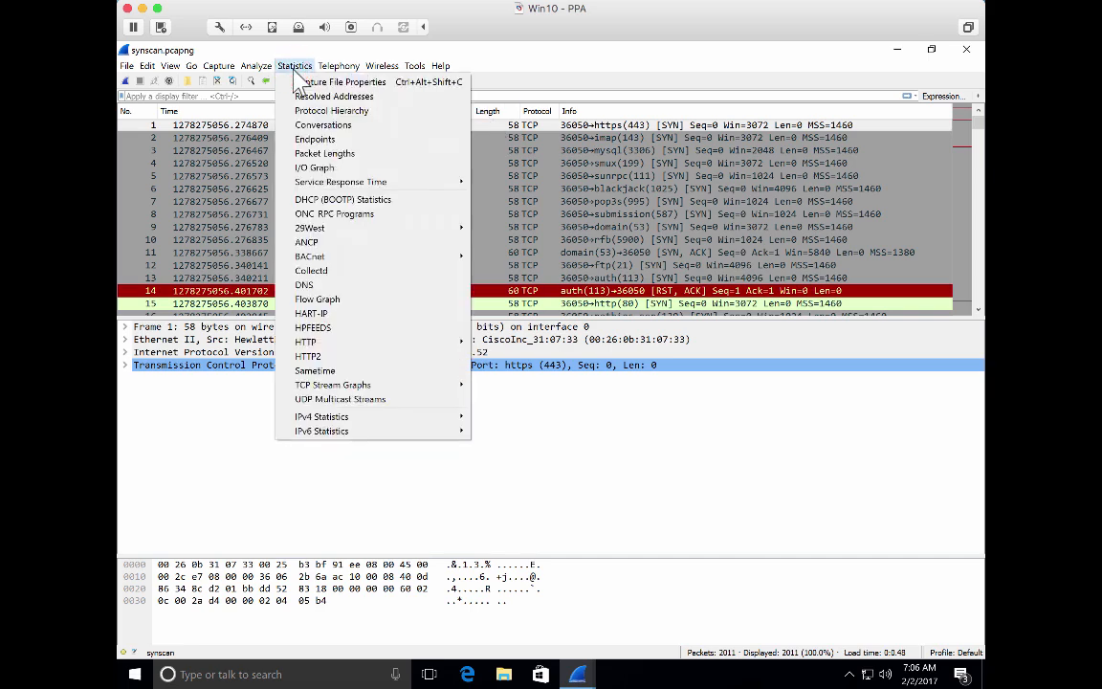
left_click(323, 153)
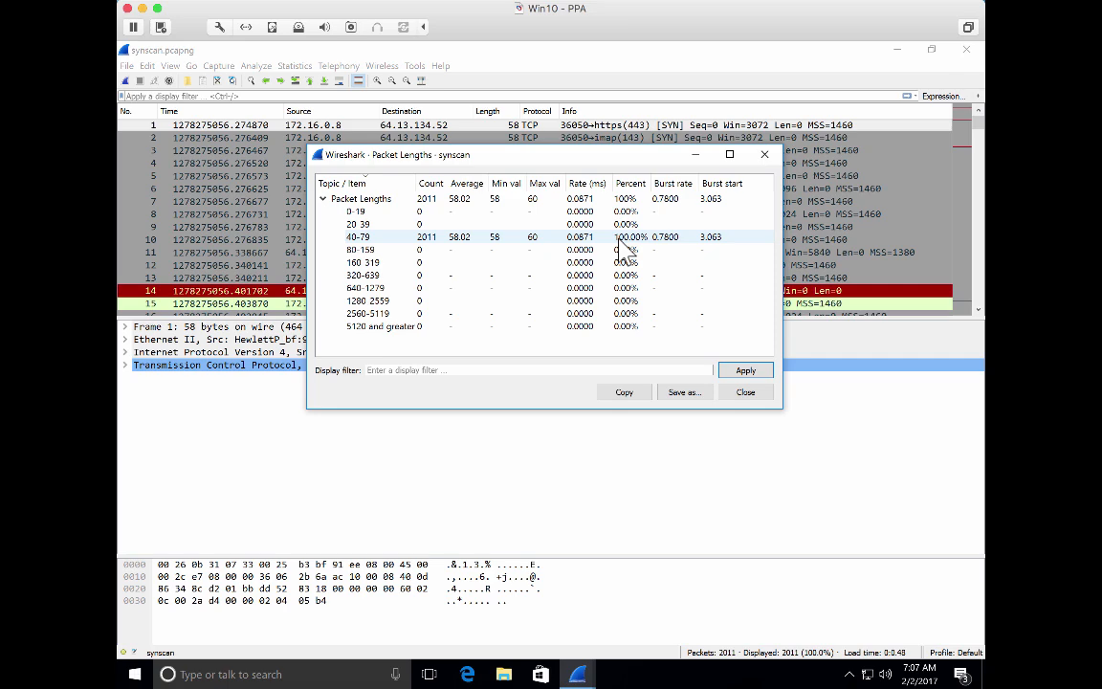
left_click(746, 392)
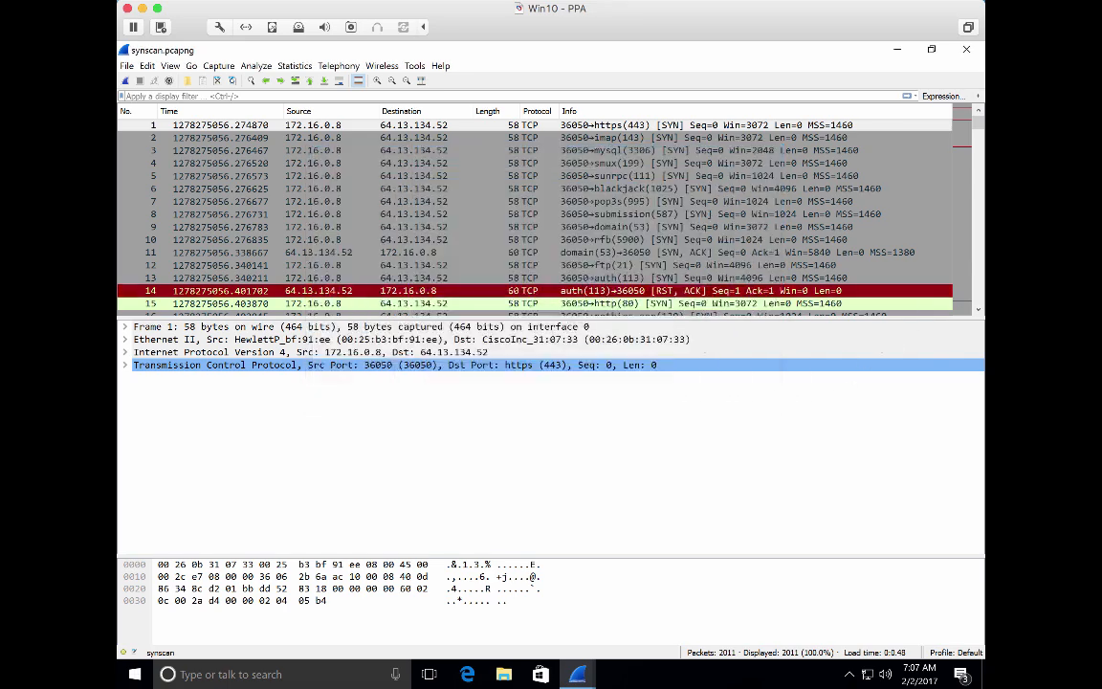